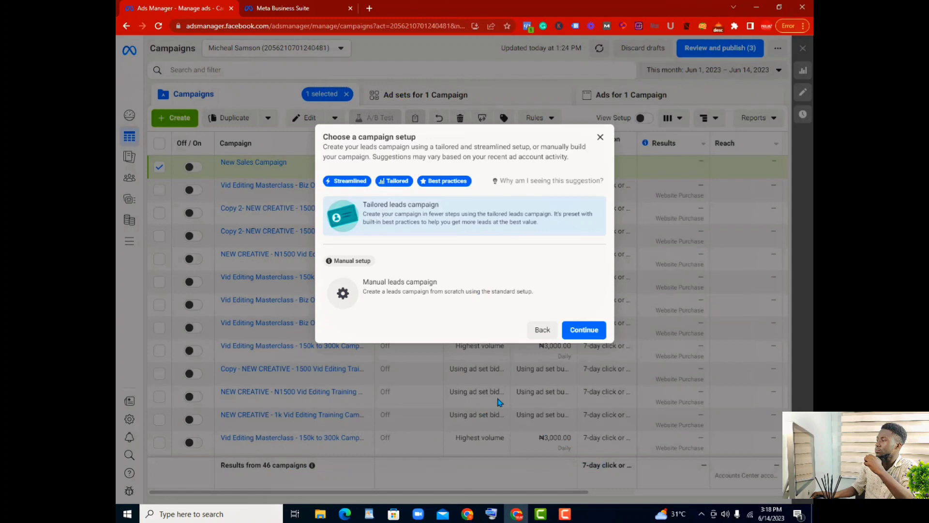
Step: Choose the manual leads campaign setup and look over the new campaign's category, details and budget settings
click(421, 303)
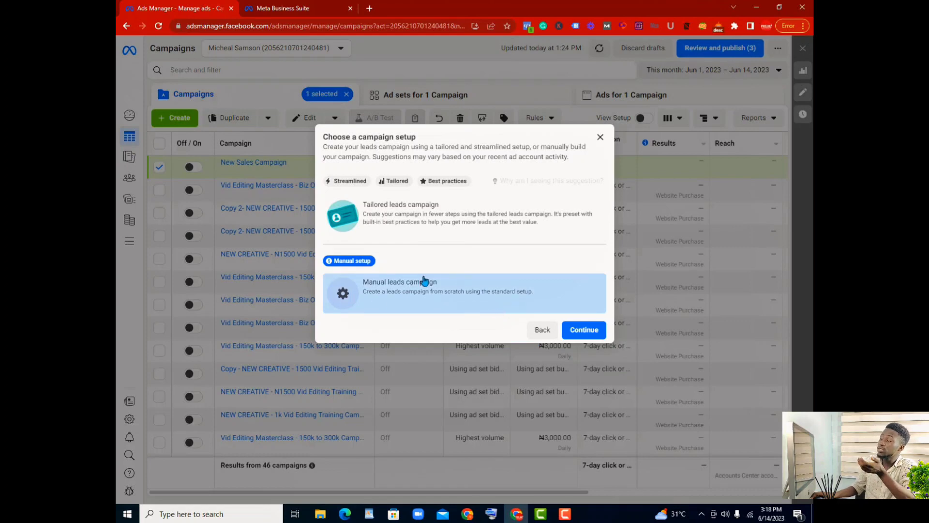
click(576, 333)
scroll(510, 234, down, 1)
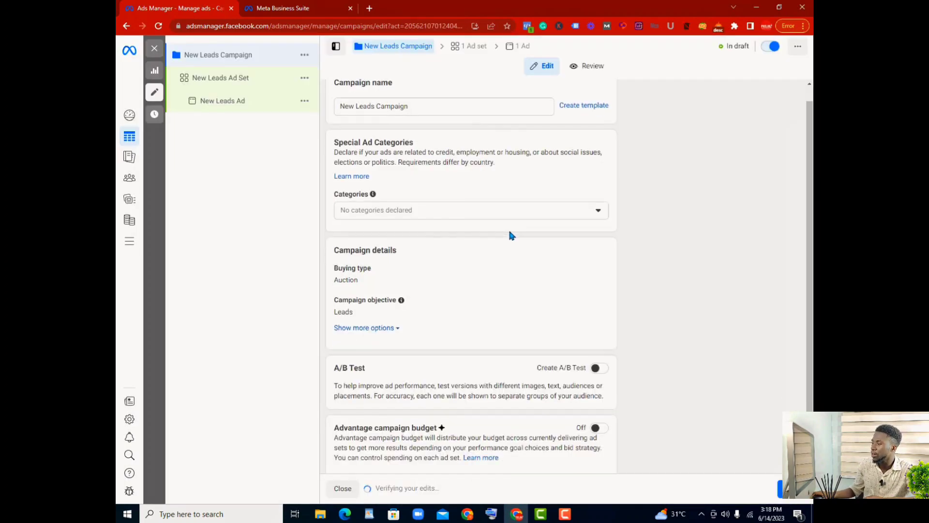
scroll(507, 242, up, 1)
scroll(504, 239, down, 1)
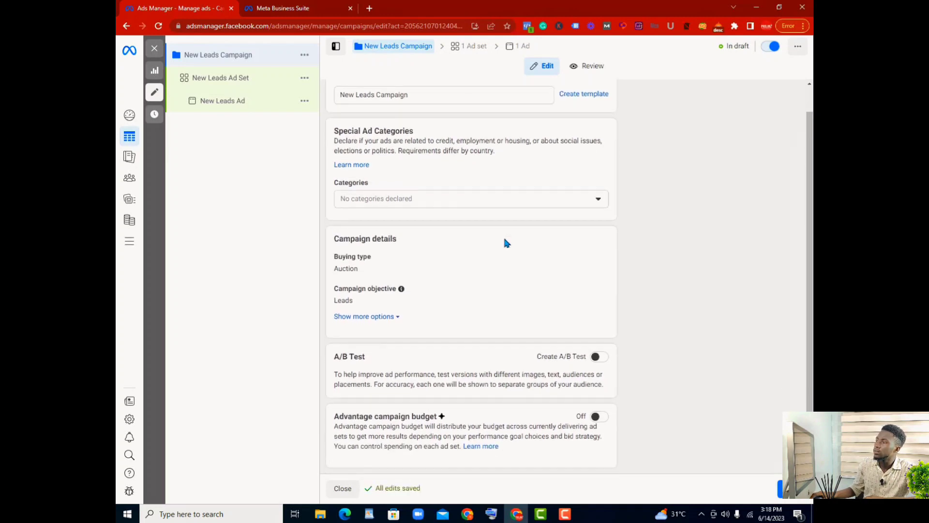
Step: Open the New Leads Ad Set and review its conversion location options and performance goal
click(245, 80)
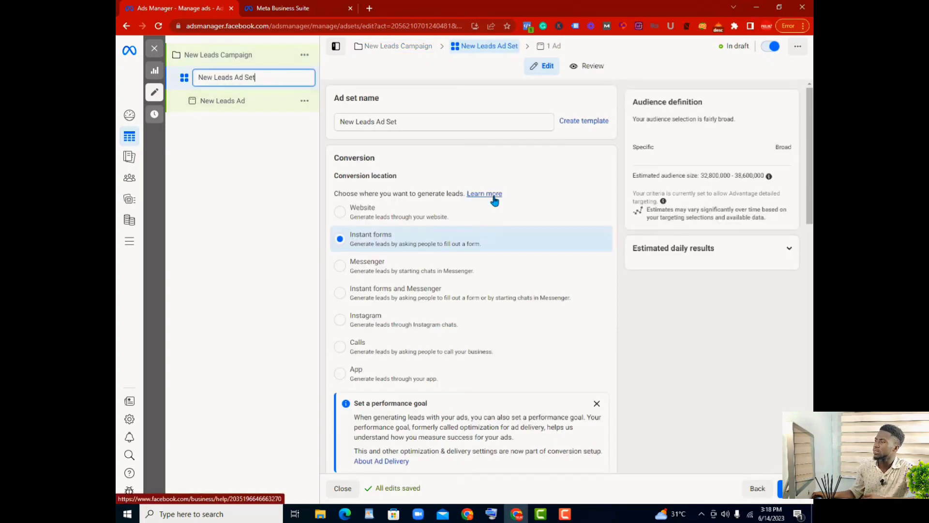
scroll(466, 235, down, 2)
scroll(462, 241, up, 1)
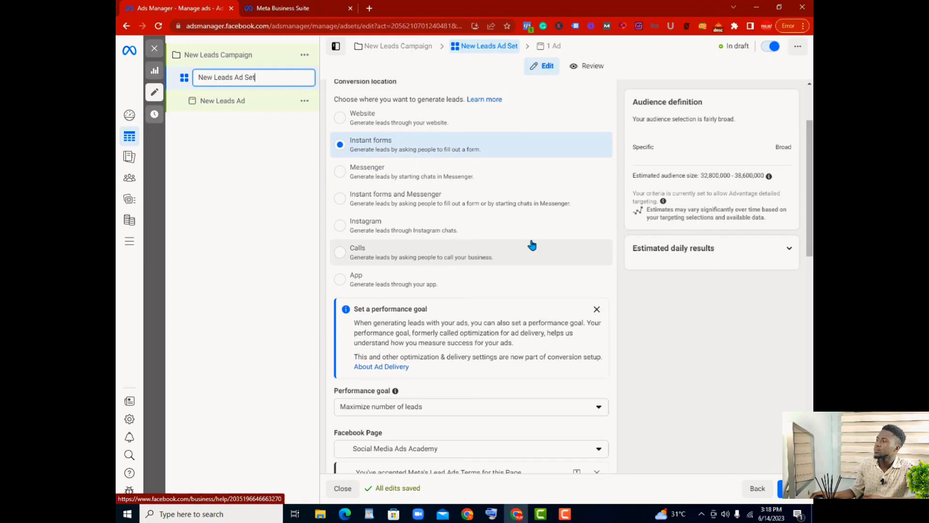
scroll(378, 192, up, 2)
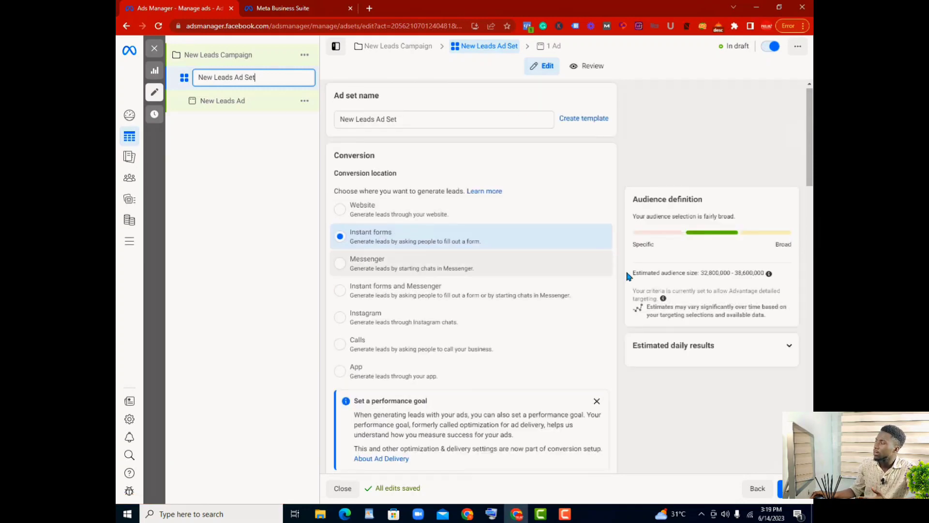
scroll(629, 295, down, 3)
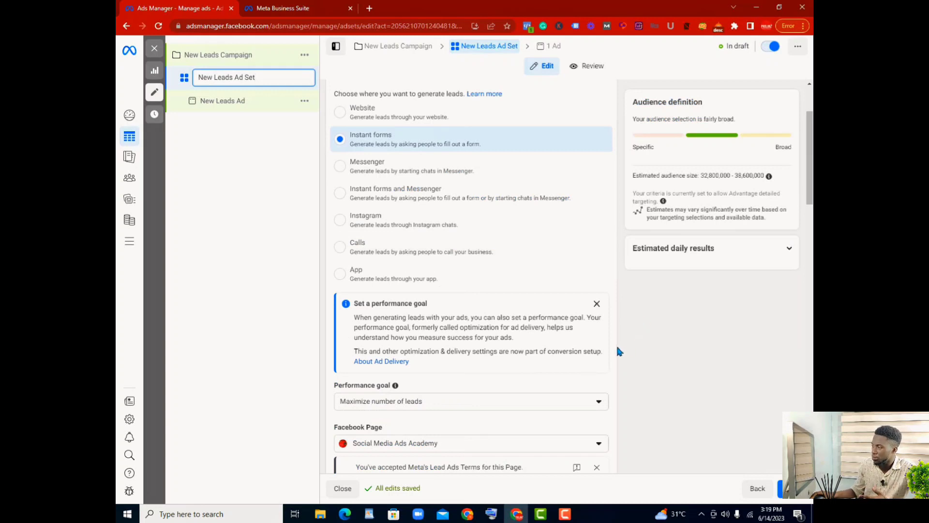
scroll(599, 442, down, 2)
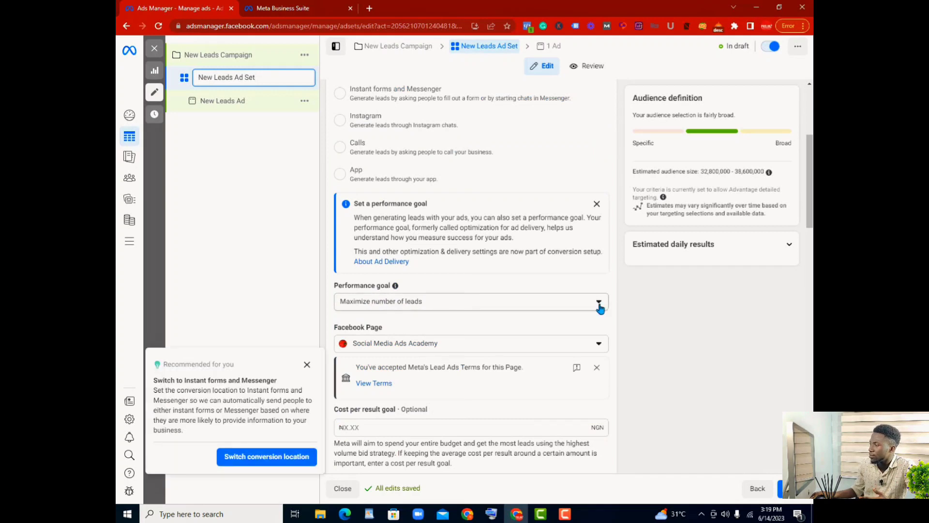
Step: Try Maximize number of conversion leads as the ad set's performance goal and return it to Maximize number of leads
click(600, 305)
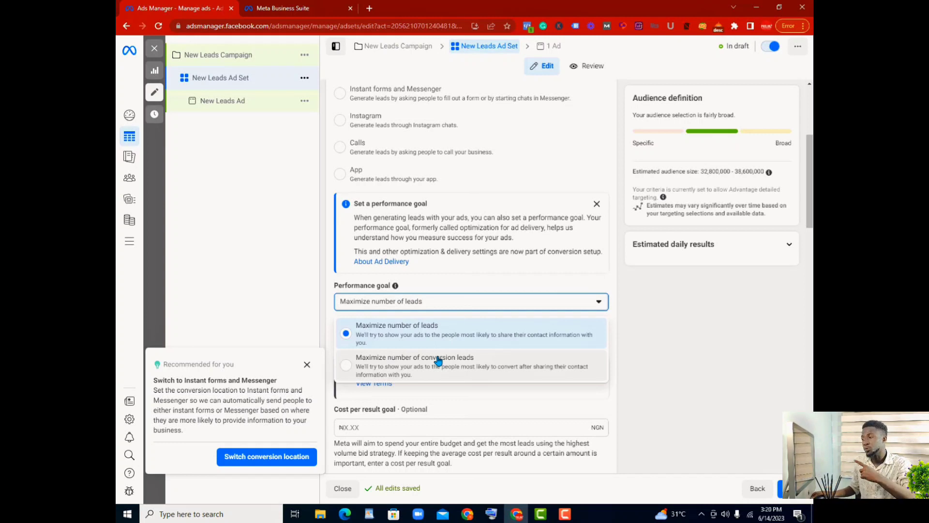
click(348, 371)
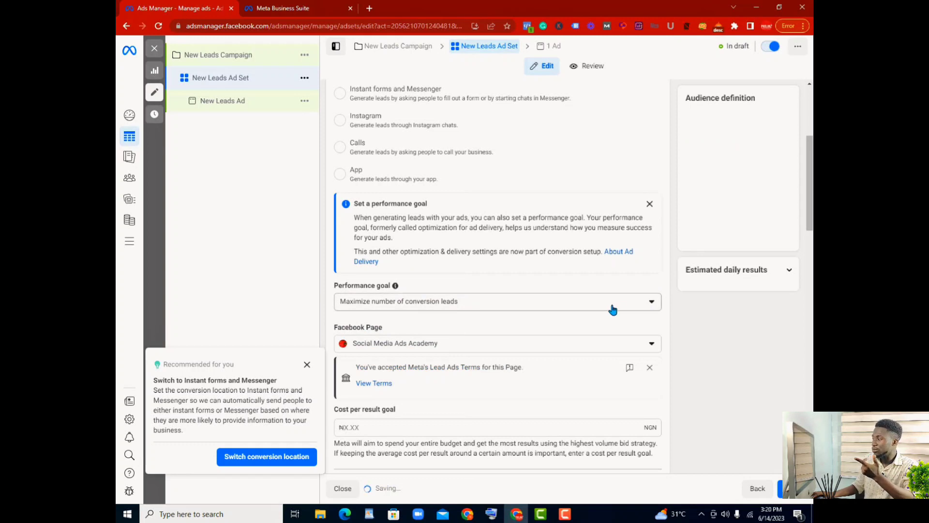
click(650, 303)
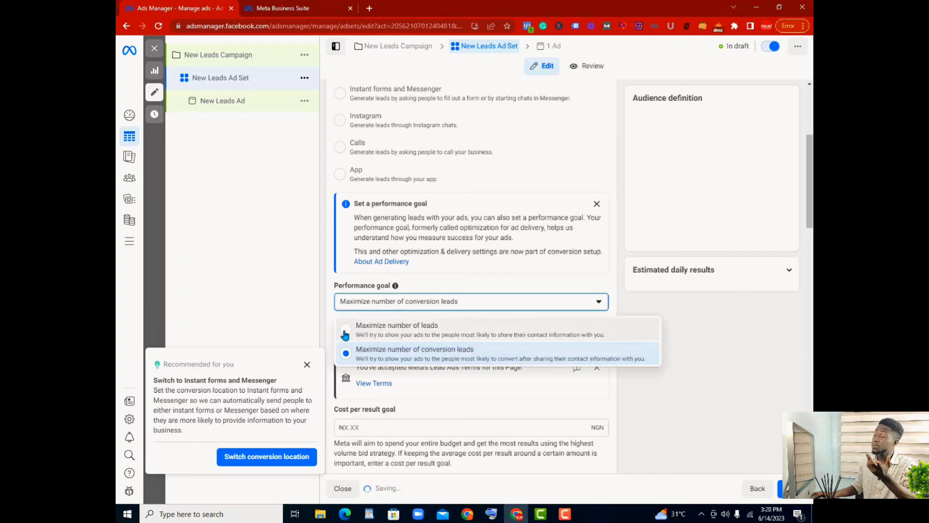
click(390, 329)
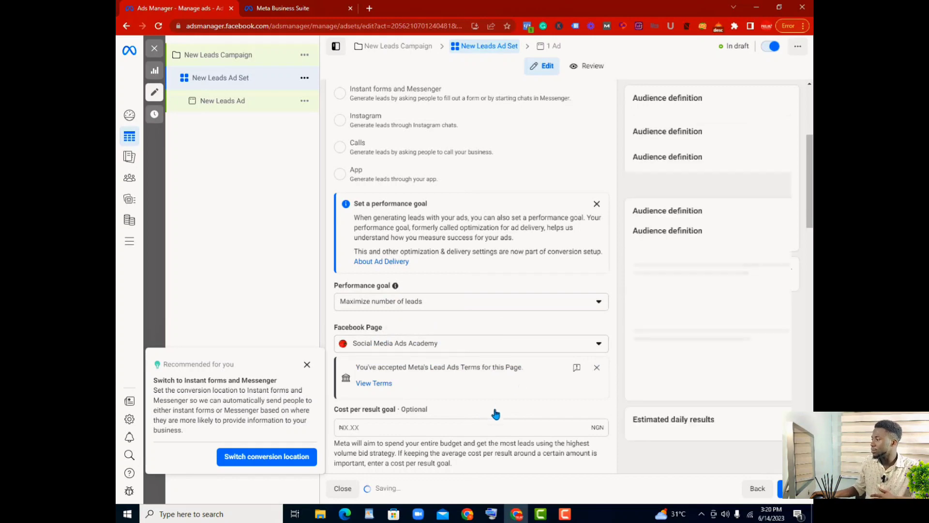
Step: Review the ad set's budget, schedule, audience targeting and placement settings
scroll(495, 414, down, 7)
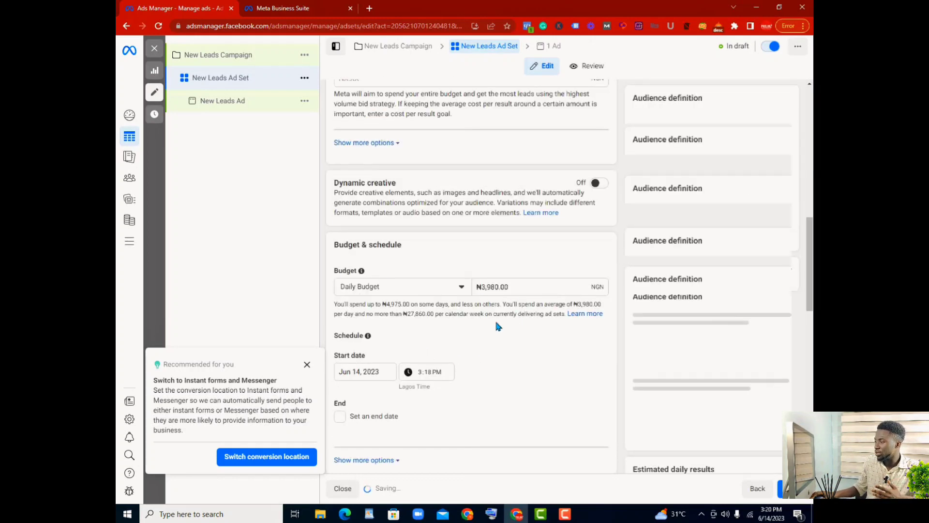
scroll(497, 323, down, 4)
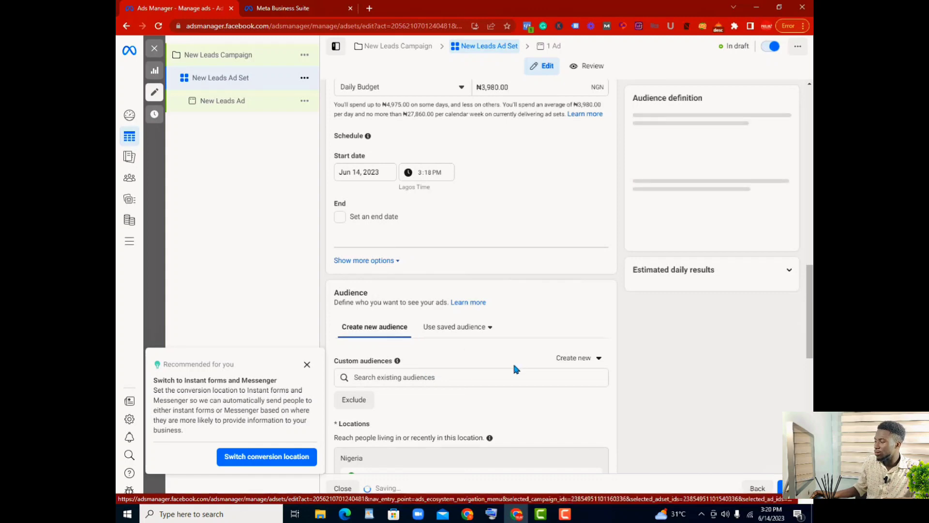
scroll(517, 369, down, 8)
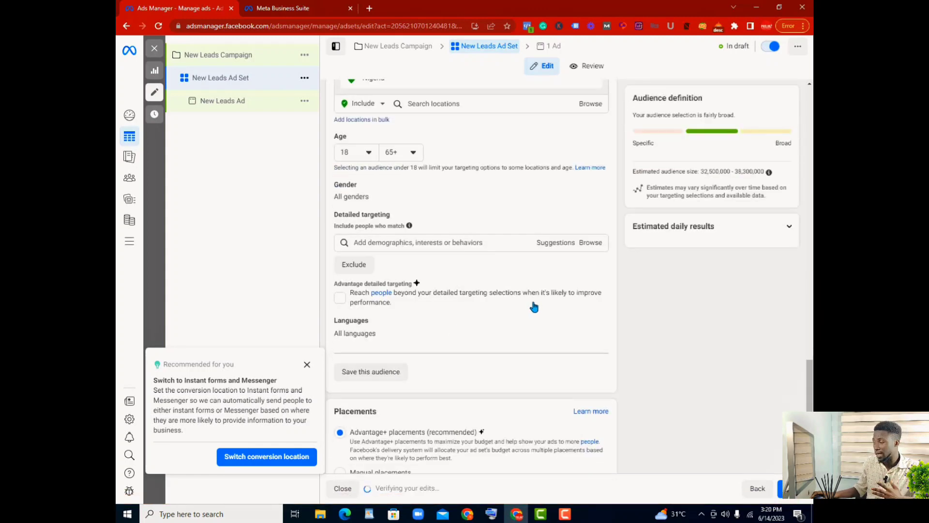
scroll(536, 305, down, 1)
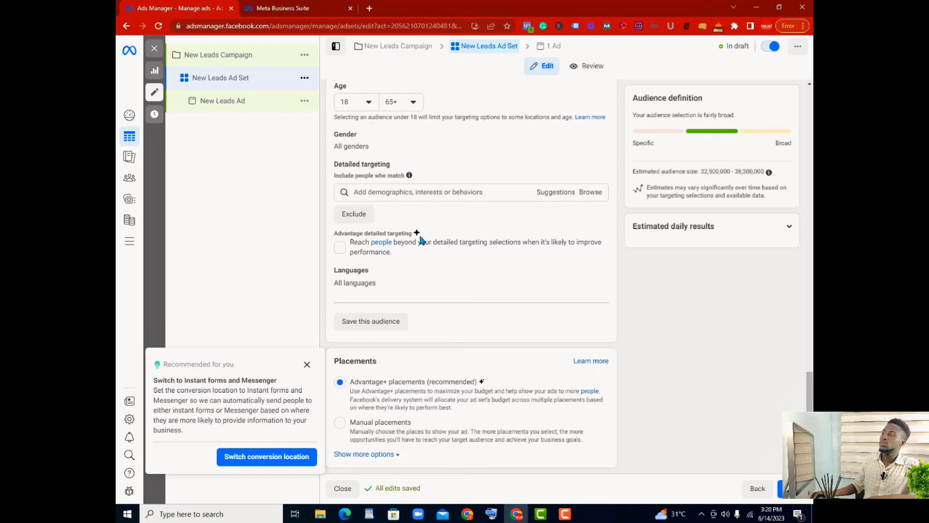
Step: Create a new instant form for the New Leads Ad and name it "Global realtors"
click(257, 101)
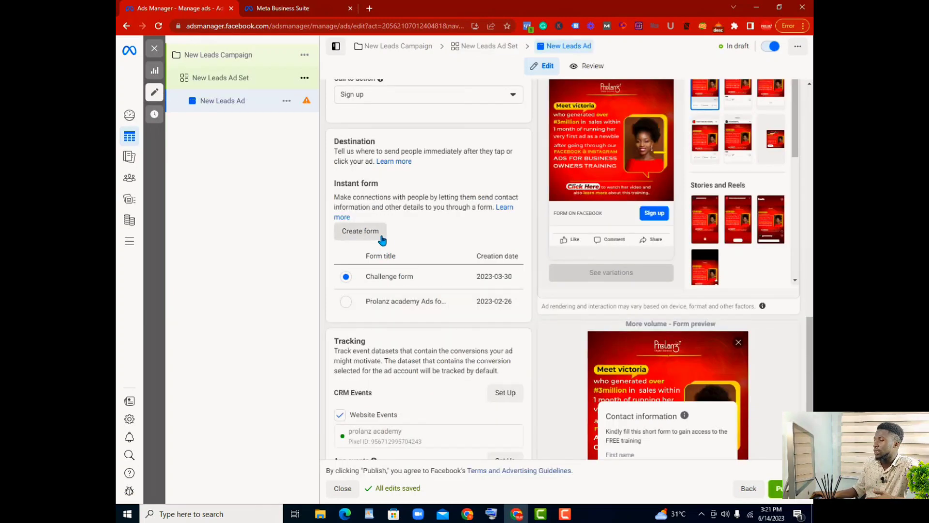
click(378, 236)
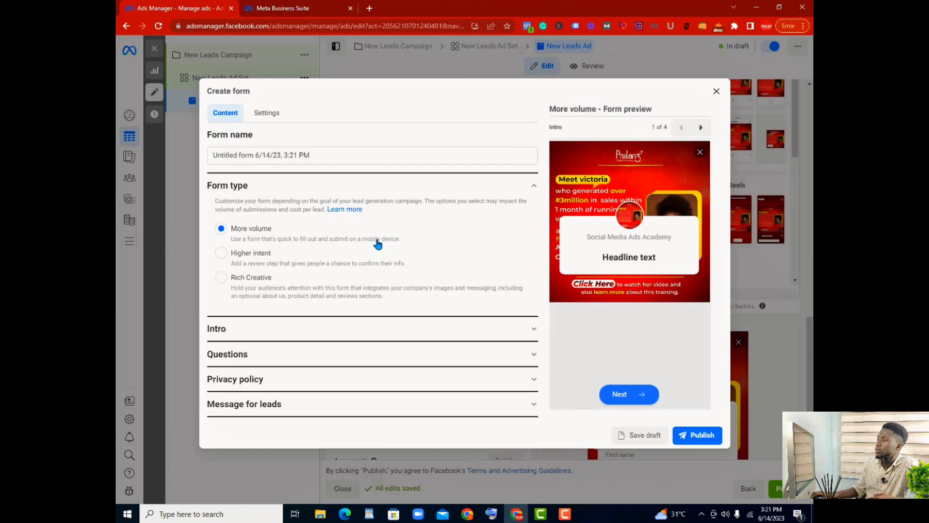
click(319, 155)
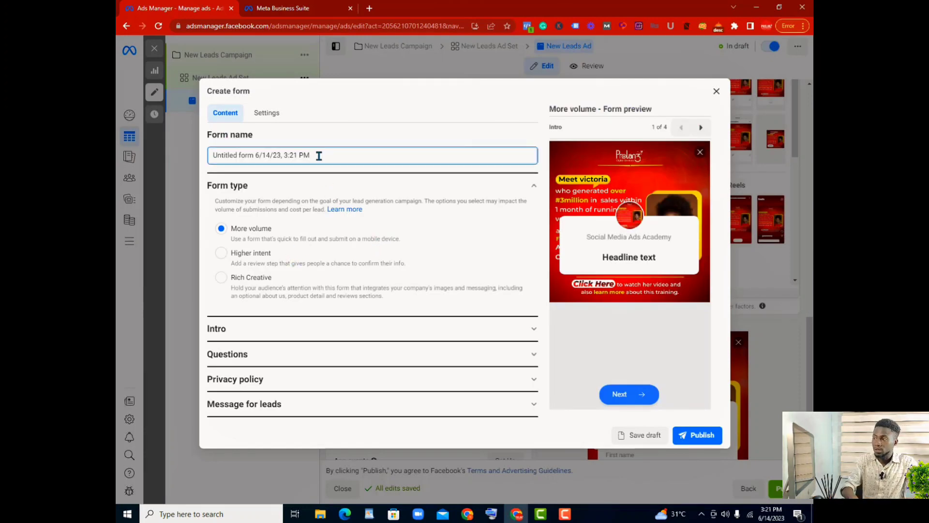
key(BackSpace)
key(BackSpace)
key(BackSpace)
key(BackSpace)
key(BackSpace)
key(BackSpace)
key(BackSpace)
key(BackSpace)
key(BackSpace)
key(BackSpace)
key(BackSpace)
key(BackSpace)
key(BackSpace)
key(BackSpace)
key(BackSpace)
key(BackSpace)
key(BackSpace)
key(BackSpace)
key(BackSpace)
key(BackSpace)
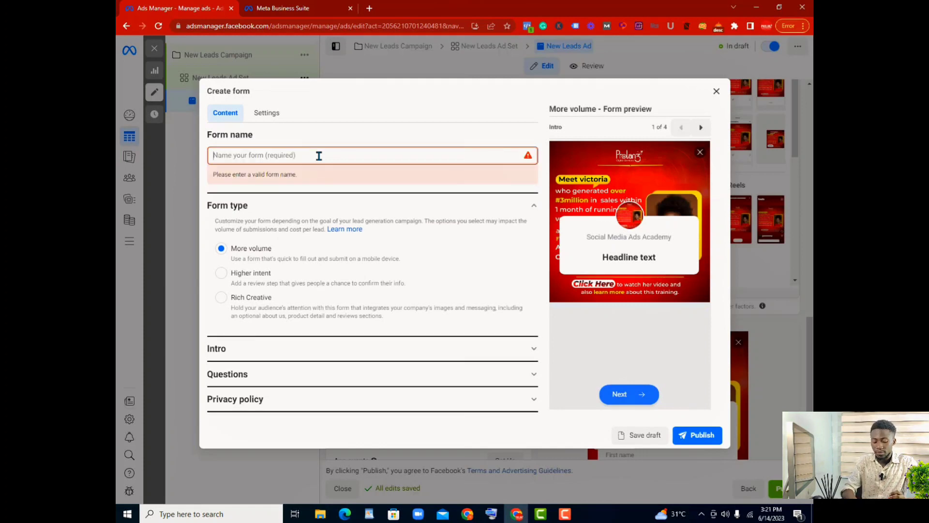
text(Globa)
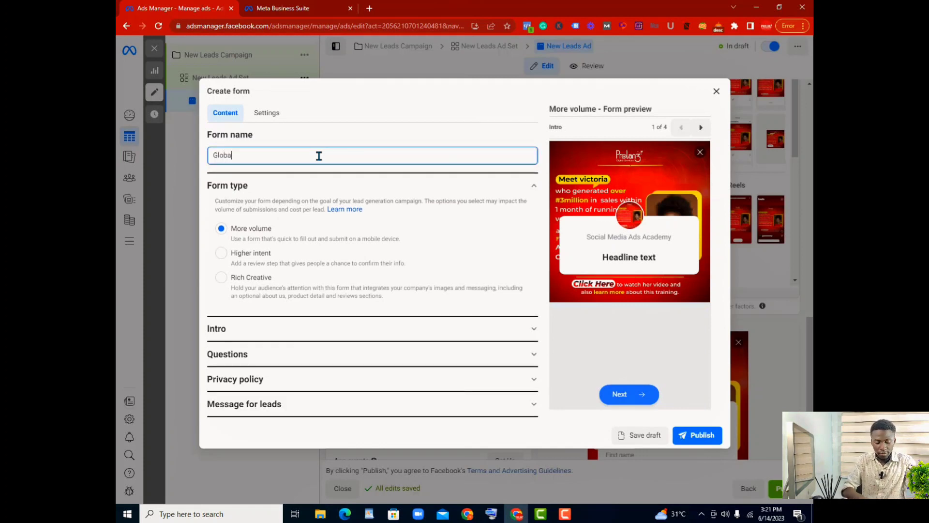
text(l realtors)
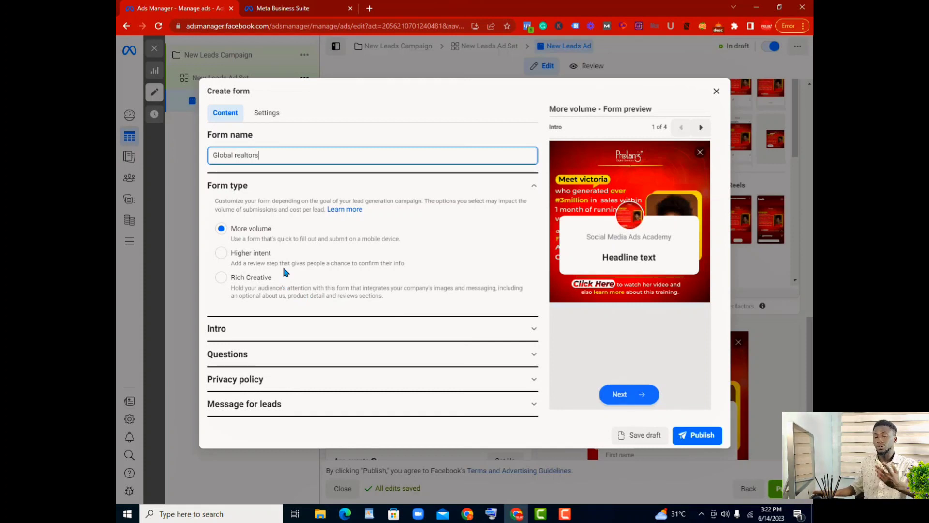
Step: Draft the greeting headline in the form's Intro section as "GEthe be and most luxurois houses on lagos island"
click(532, 332)
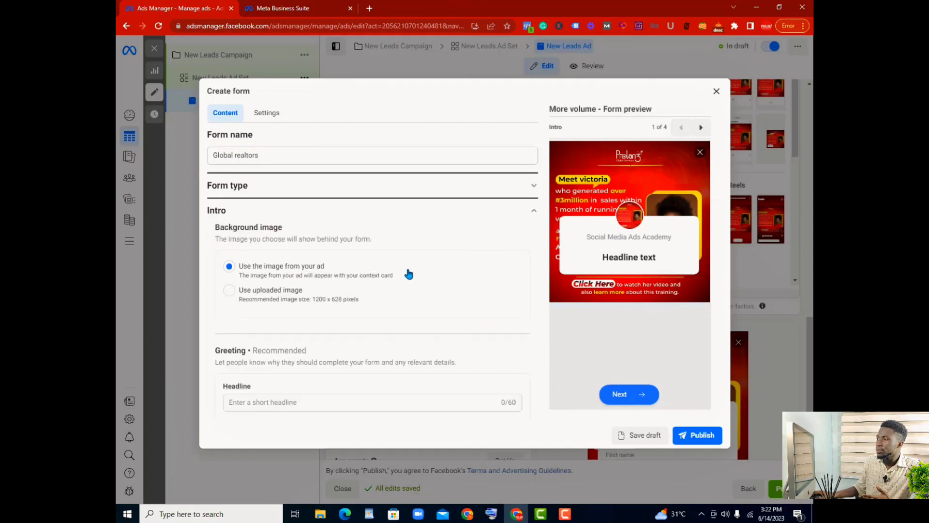
scroll(362, 247, down, 1)
scroll(349, 248, up, 1)
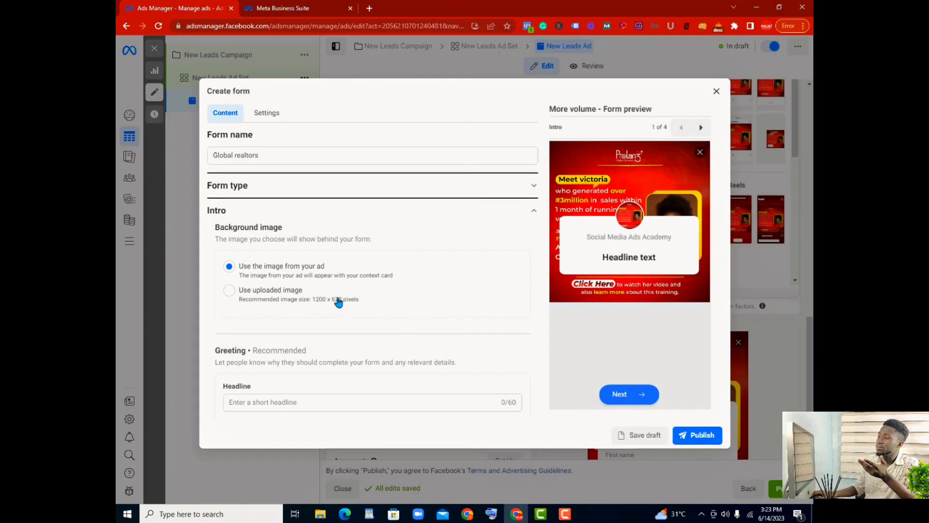
scroll(324, 312, down, 2)
click(260, 303)
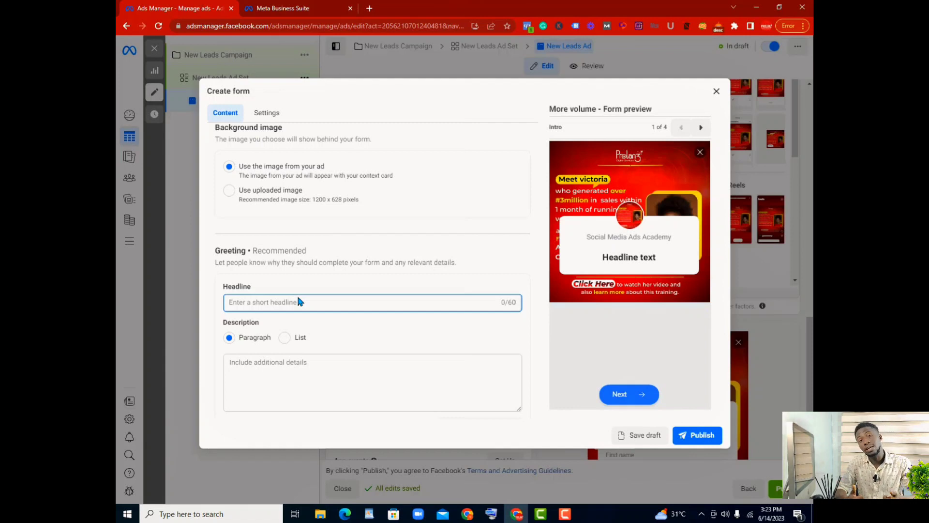
text(GEthe be)
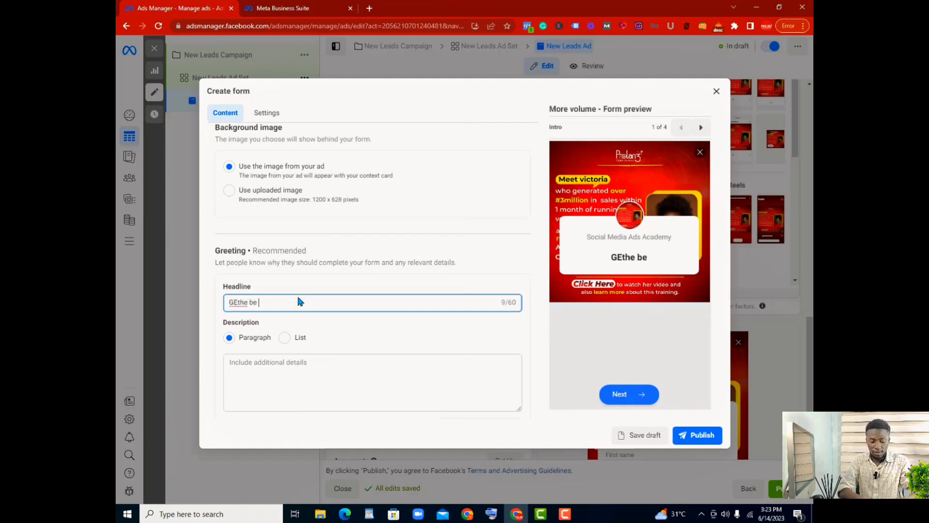
text( and )
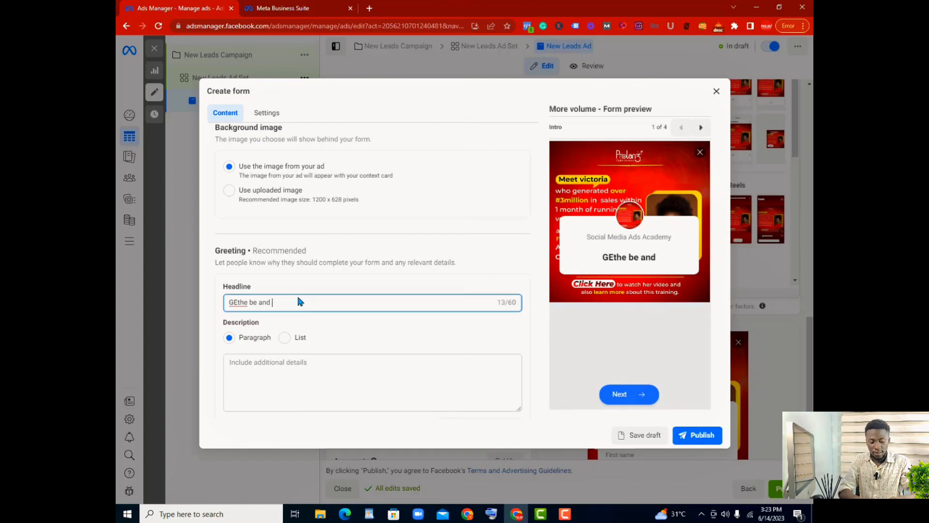
text(most lu)
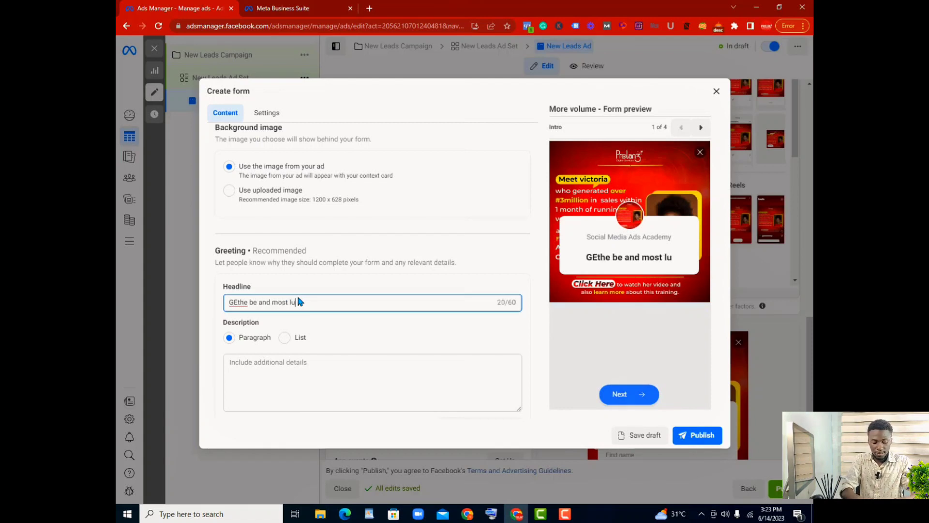
text(xurois )
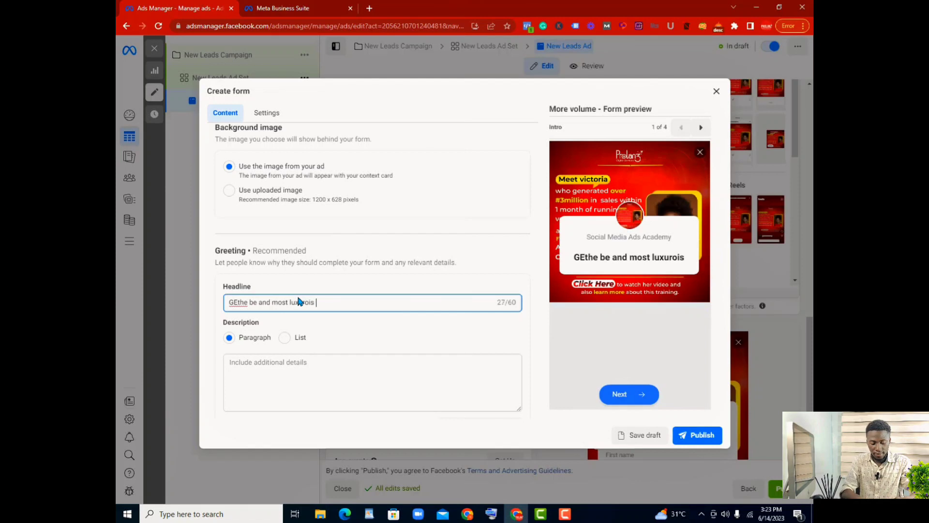
text(houses on)
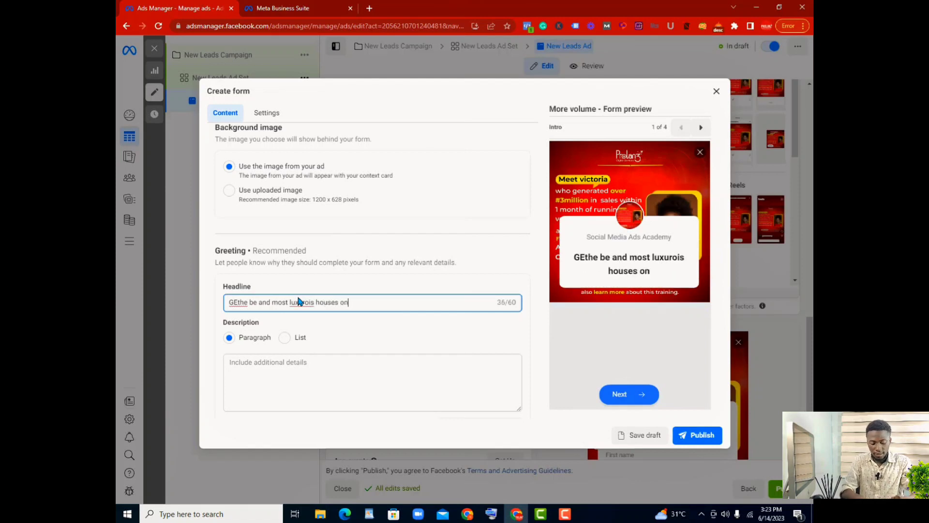
text( lagos is)
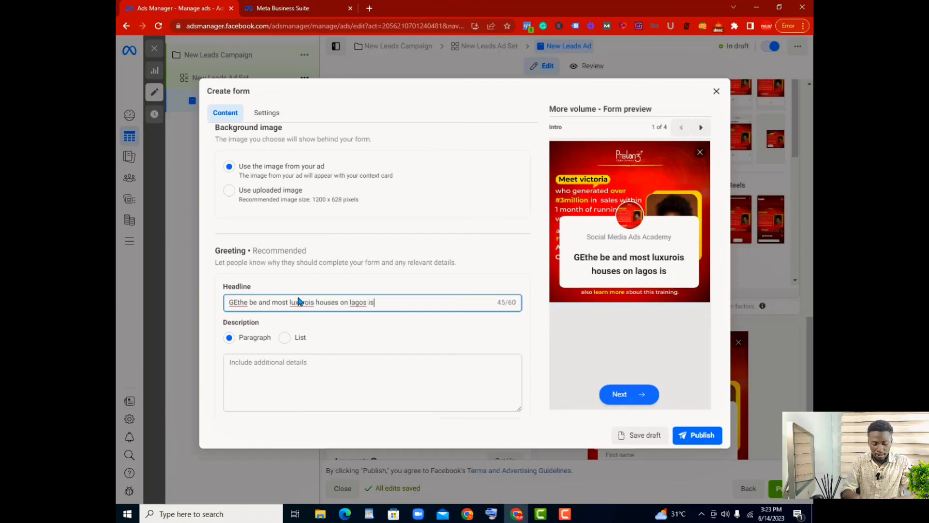
text(land)
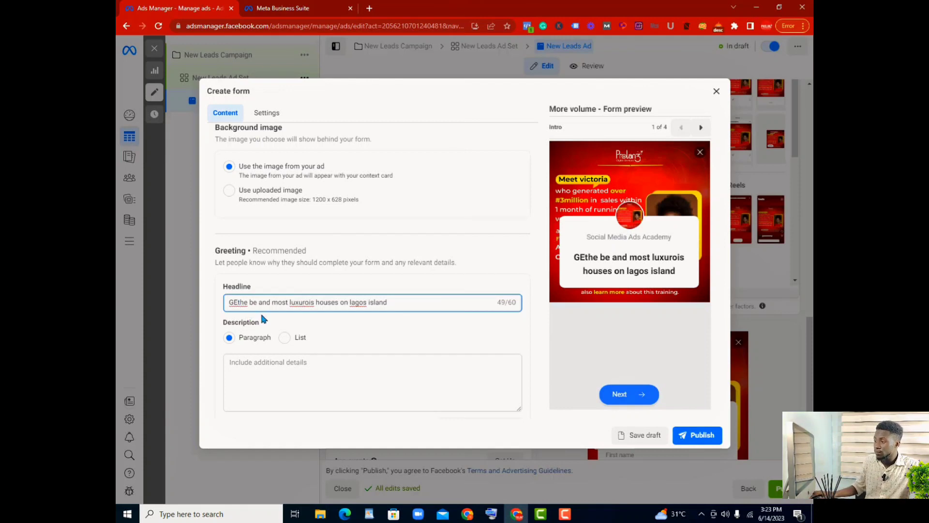
Step: Correct the beginning of the greeting headline so it reads "Get the best and most"
key(BackSpace)
text(ert)
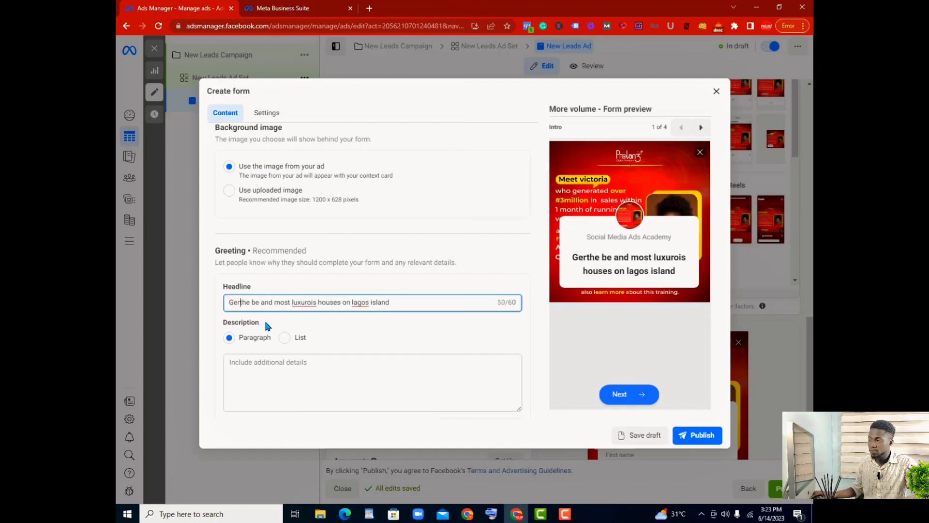
key(BackSpace)
key(BackSpace)
text(t)
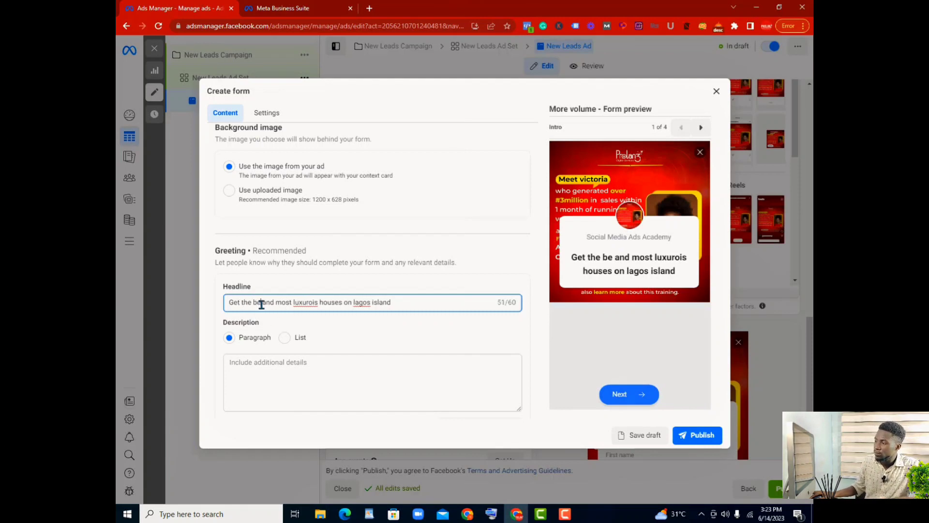
click(267, 302)
text(st)
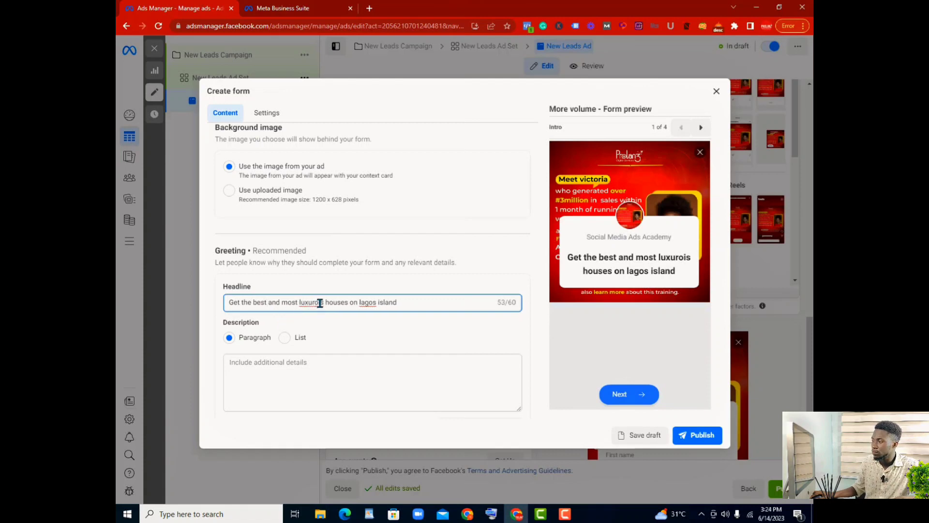
Step: Change the misspelled "luxurois" in the greeting headline to "luxurous"
click(320, 303)
key(BackSpace)
text(u)
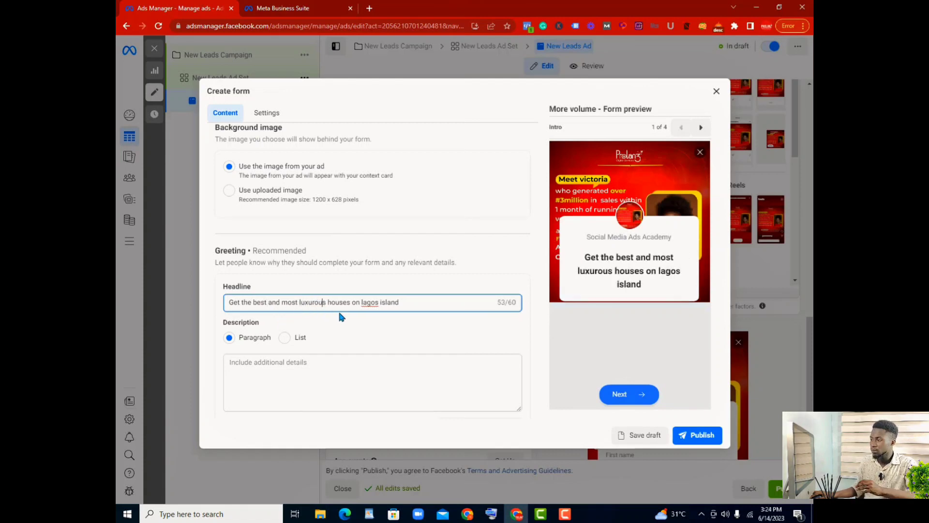
Step: Write the greeting description as "our Real estate agency is trusted by thousands of Nigerians to bring you the best in quality and comfort"
scroll(321, 363, down, 2)
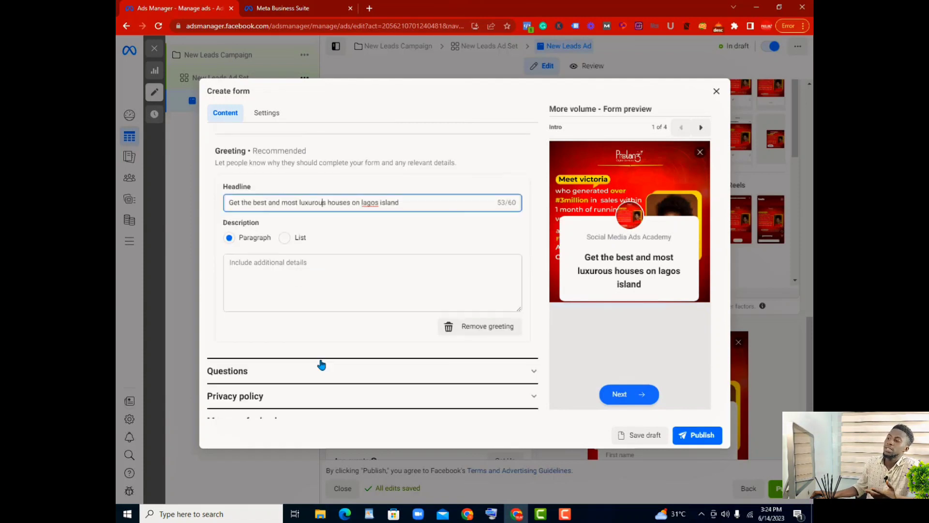
click(290, 271)
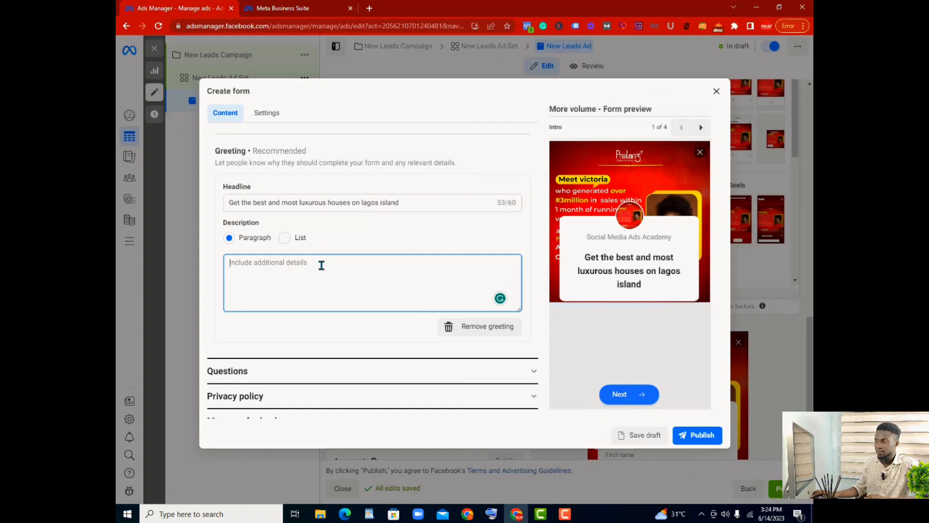
text(our)
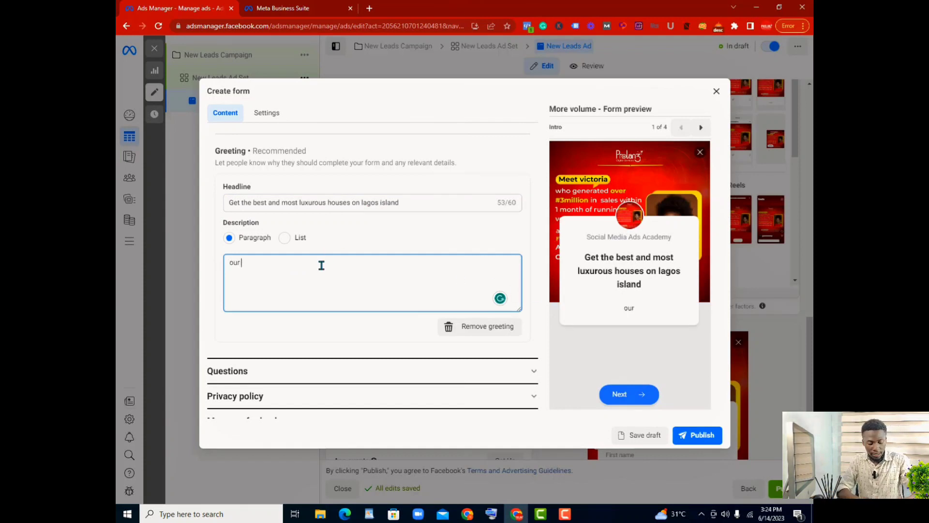
text( R)
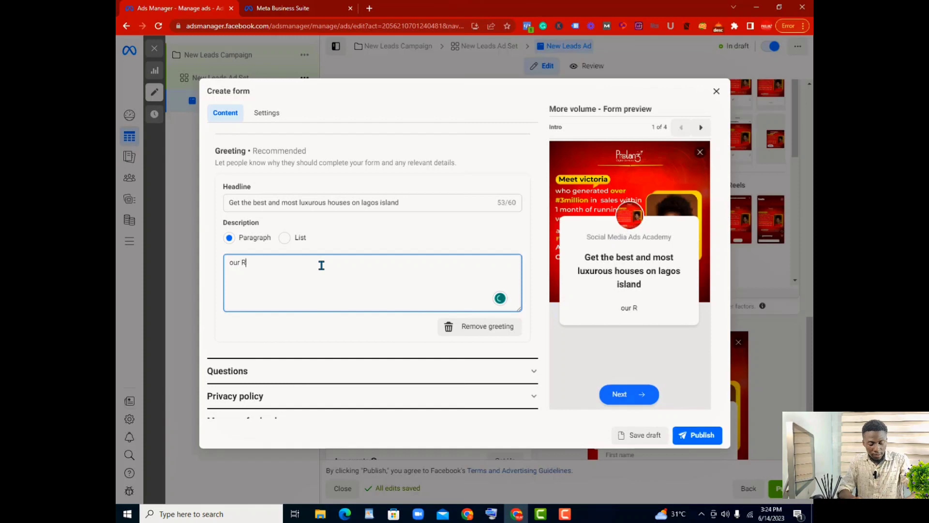
text(l tae )
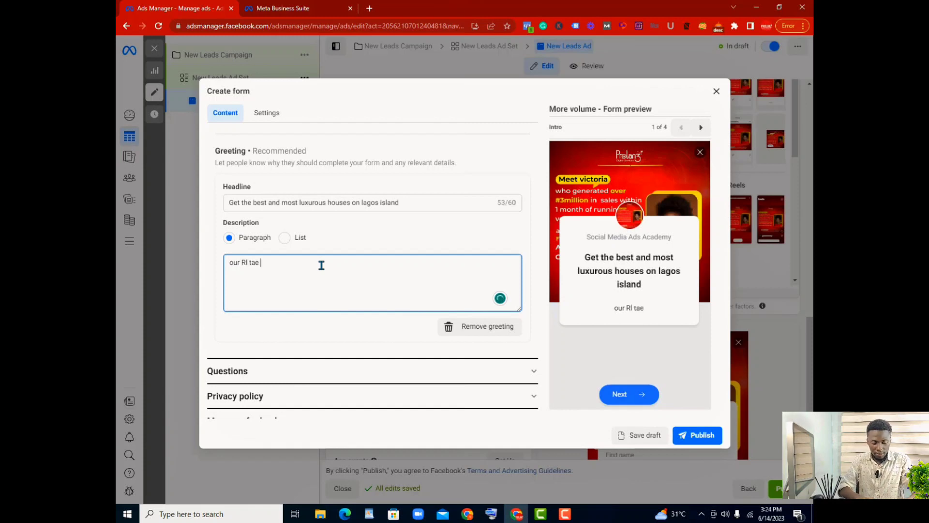
text(a)
text(ge)
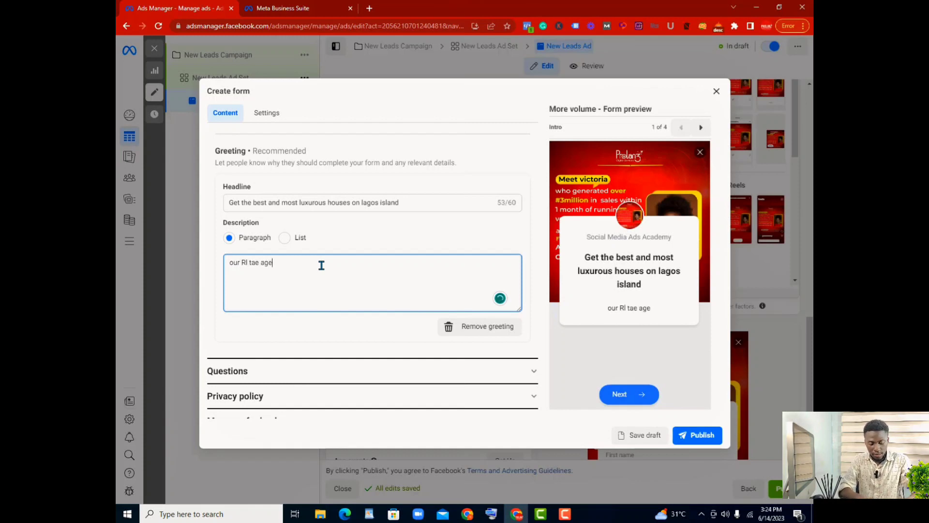
text(ncy is truste)
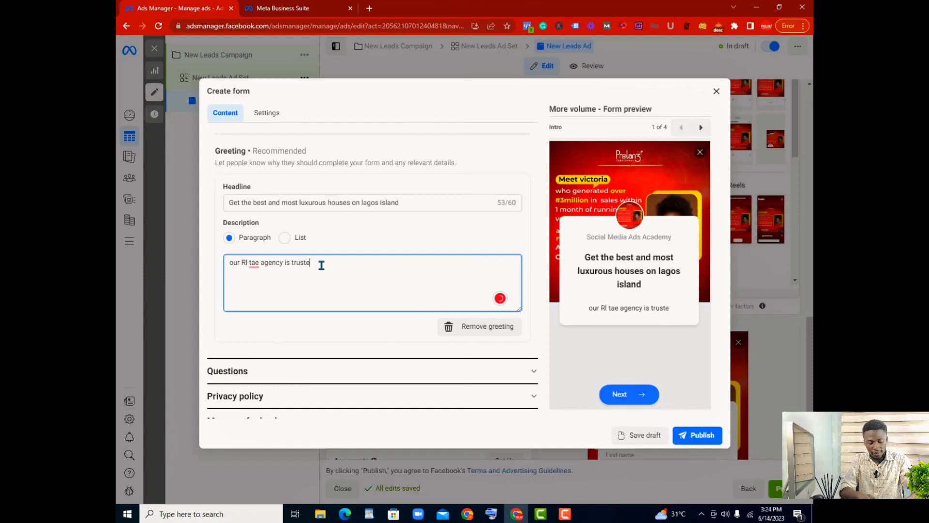
text(d by thou)
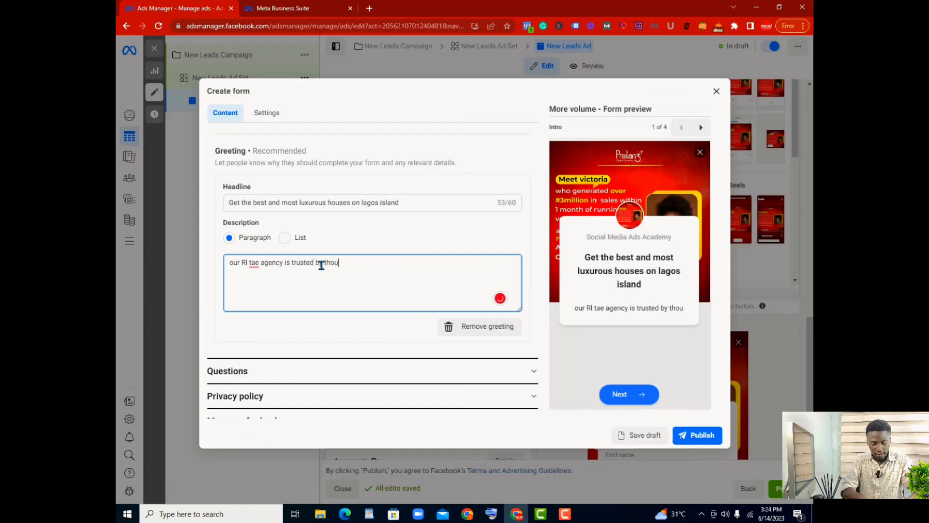
text(sand )
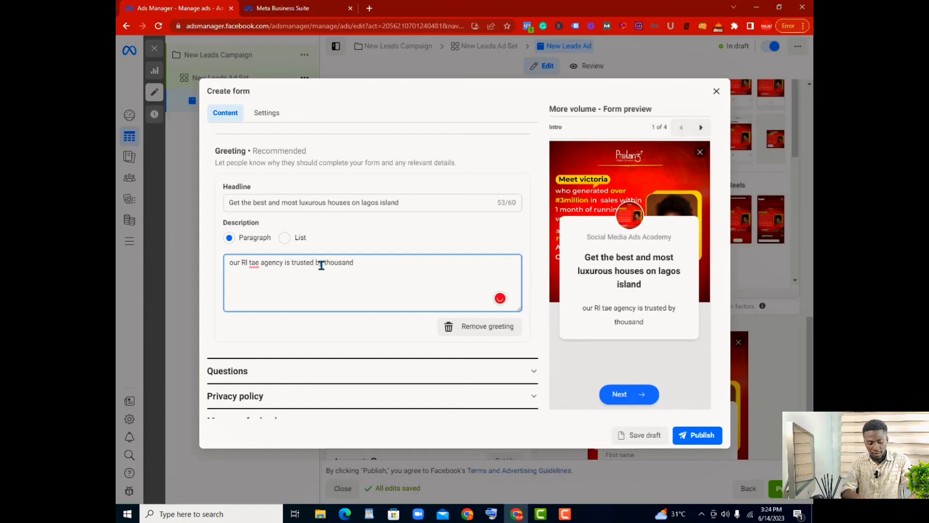
text(of )
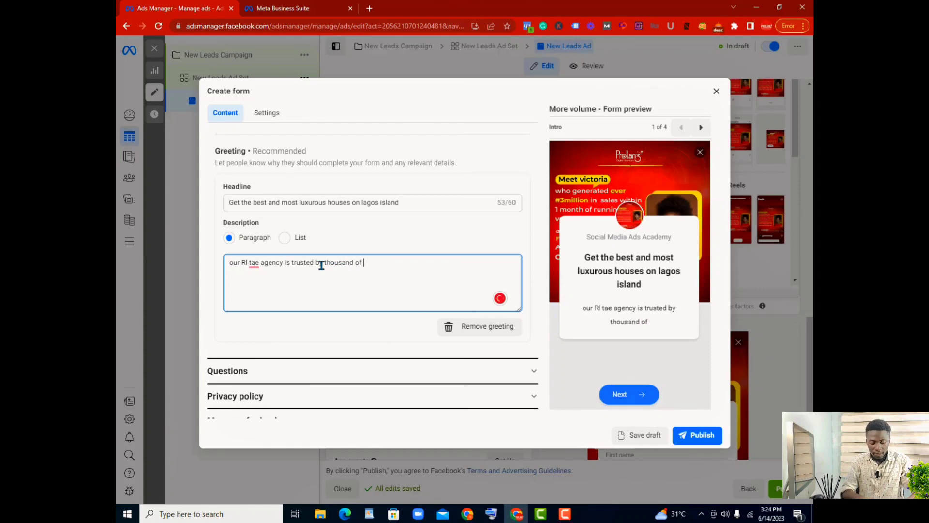
text(nigeans )
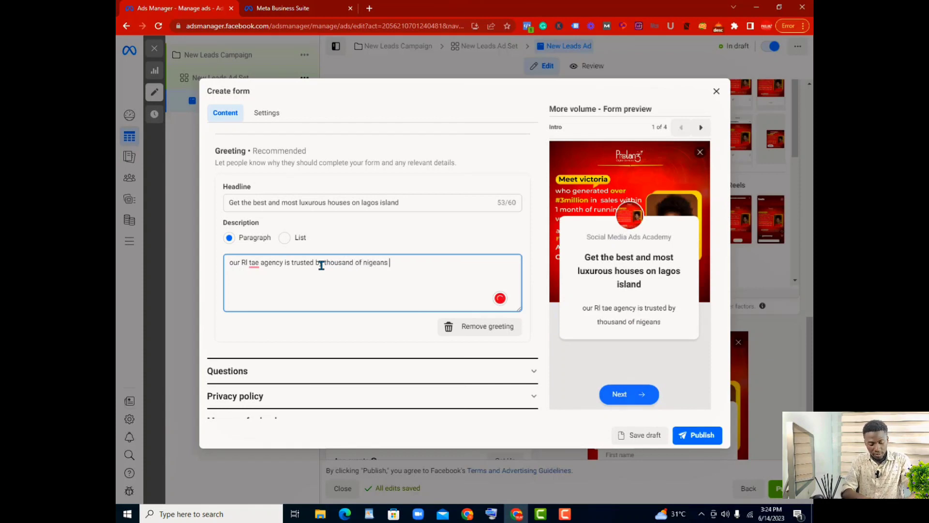
text(to bring y)
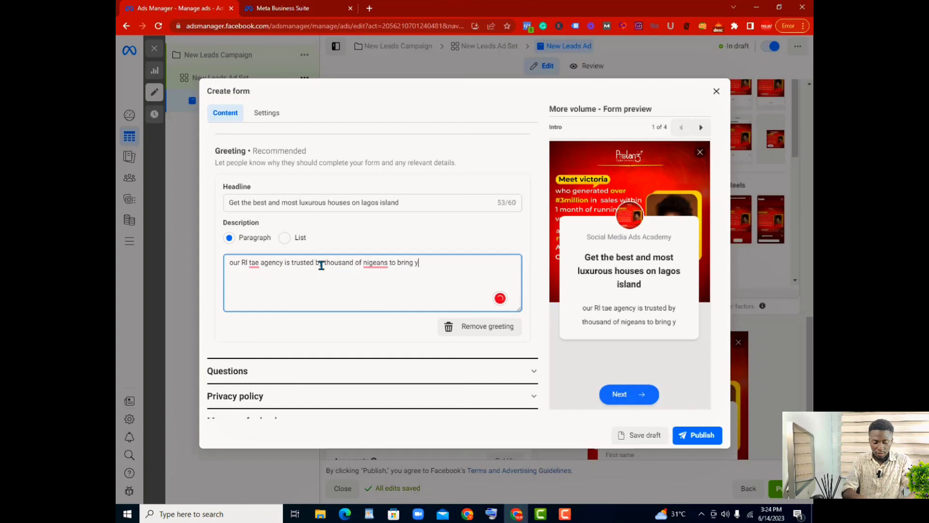
text(ou the best)
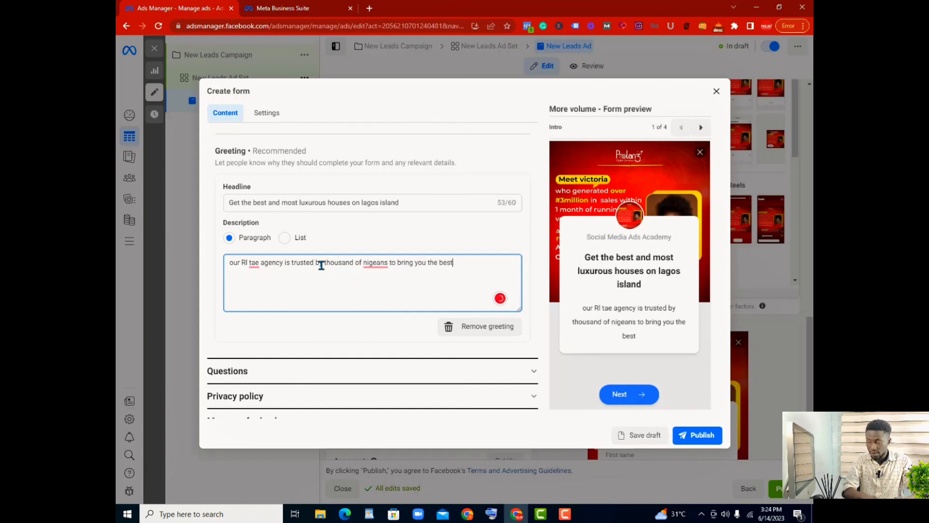
text( in )
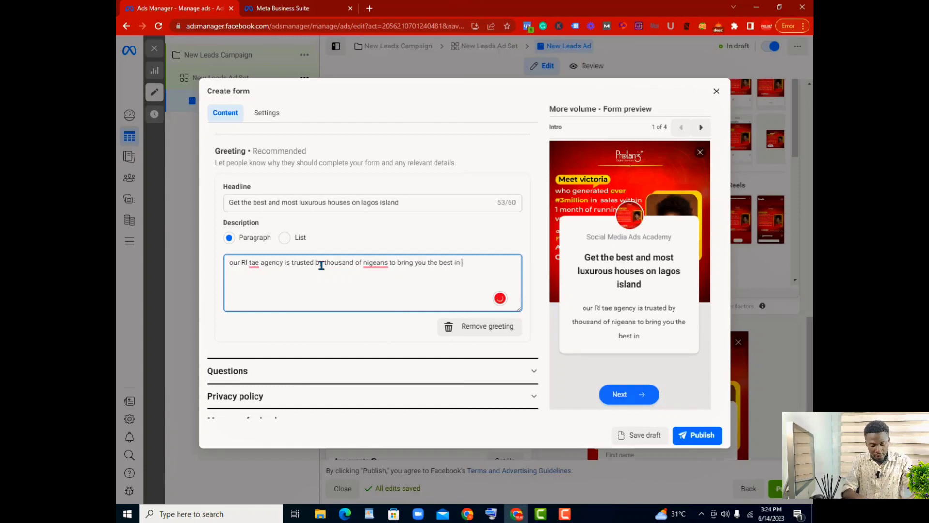
text(qualit)
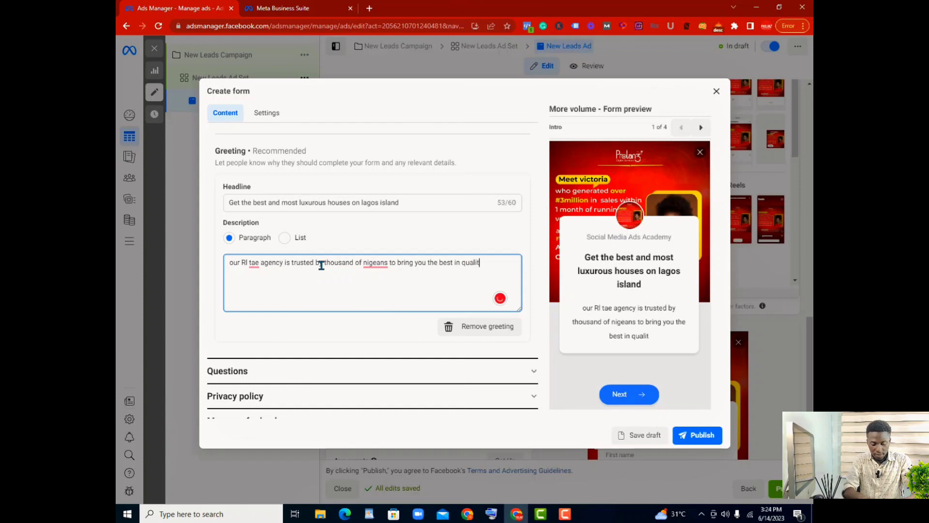
text(y and comfort)
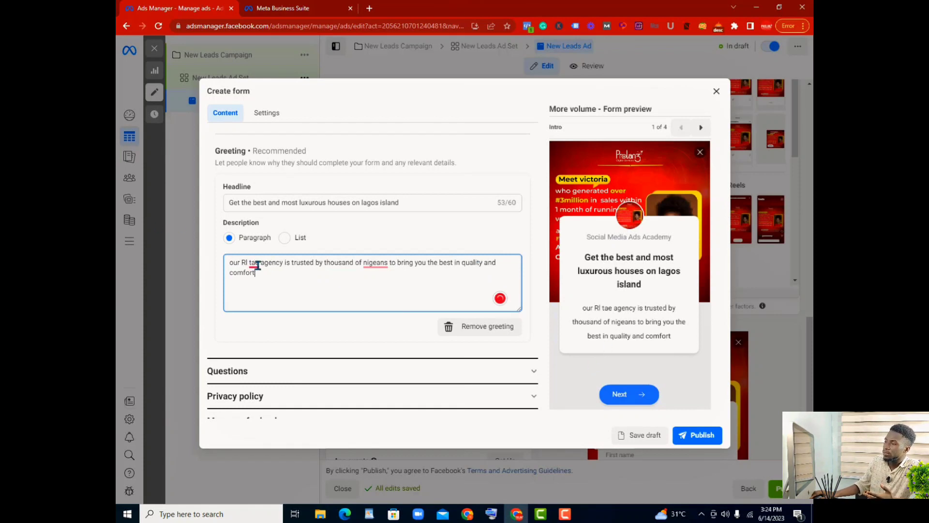
drag(260, 262, 244, 264)
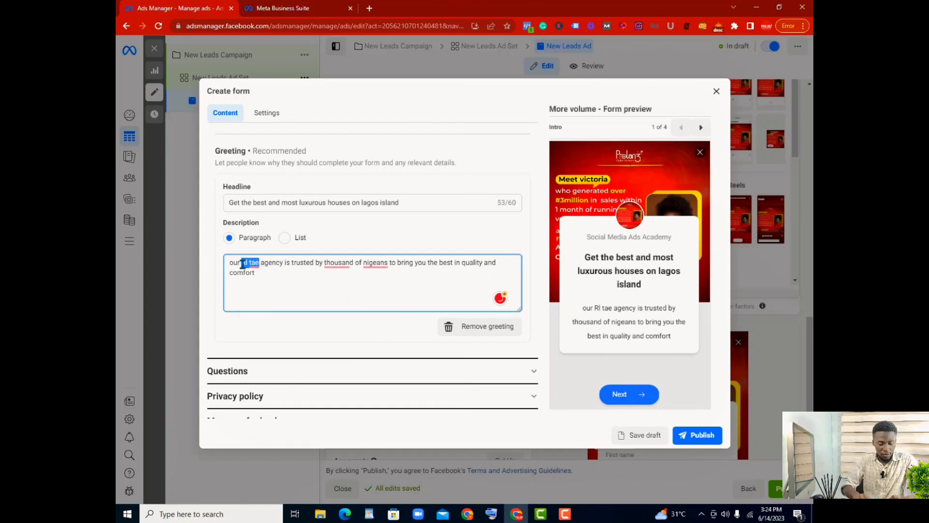
key(BackSpace)
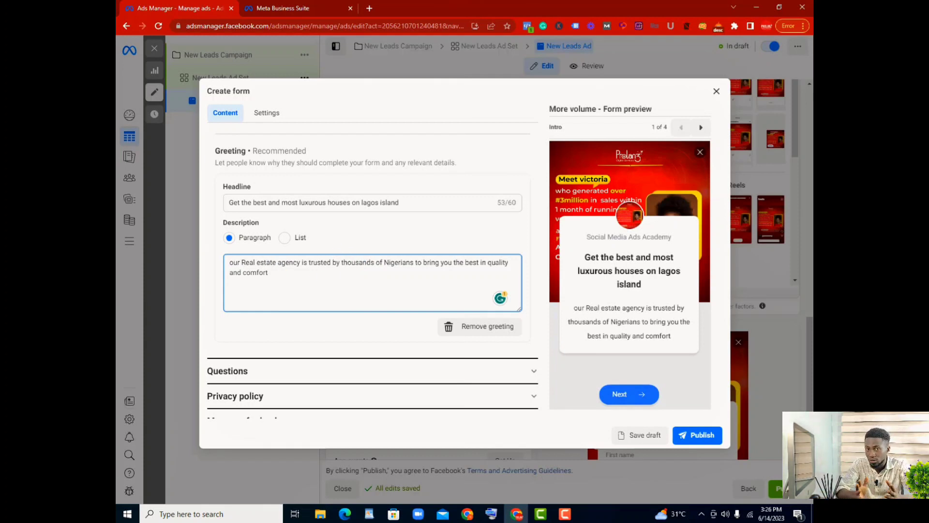
Step: Add Phone number from the contact fields to the prefill questions in the form's Questions section
click(533, 375)
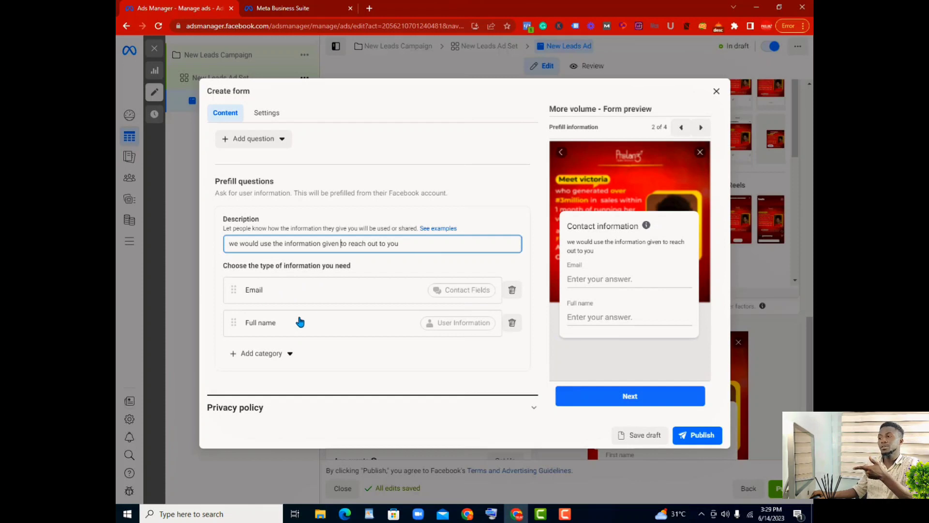
click(292, 356)
mouse_move(301, 411)
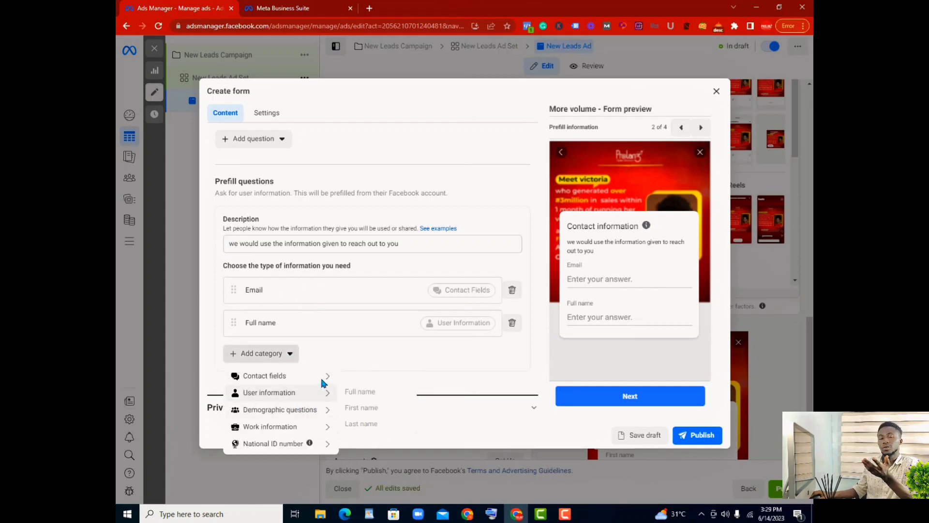
mouse_move(320, 376)
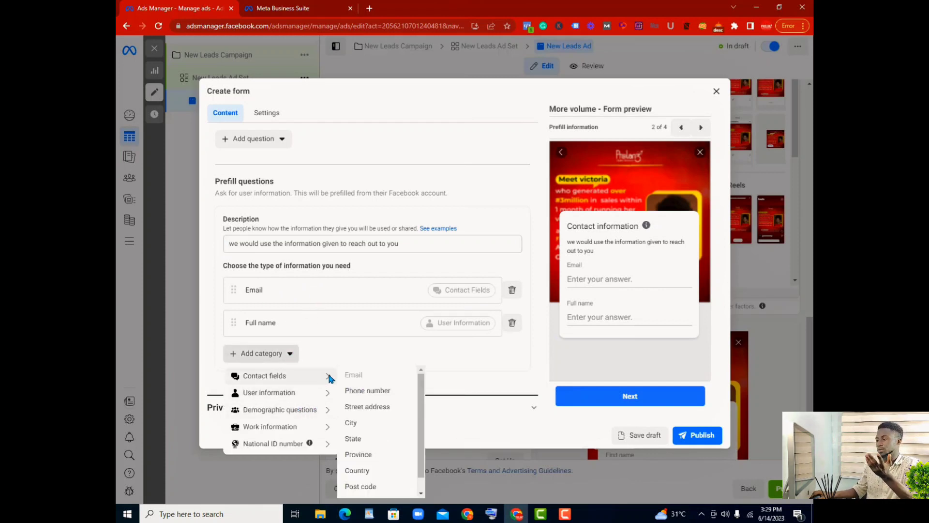
click(377, 394)
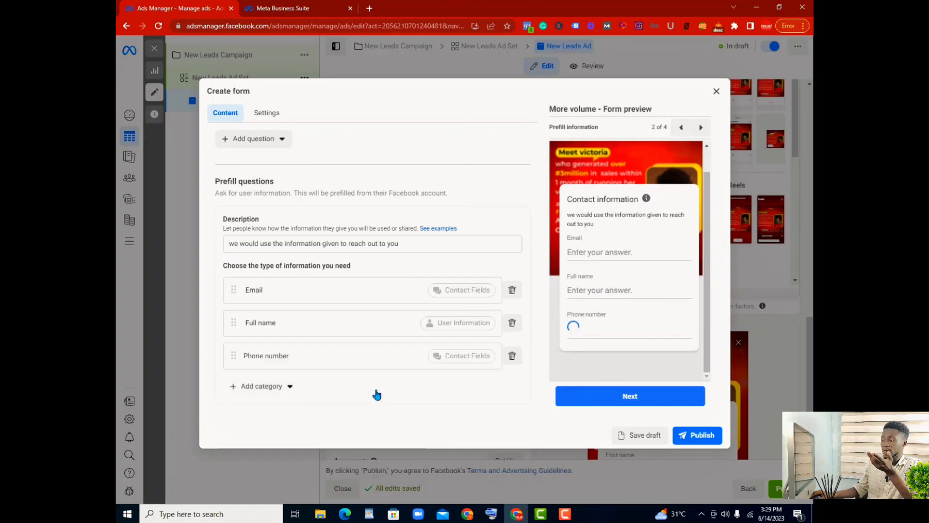
Step: Examine the other information categories available for the prefill questions, including contact fields, user information and demographic questions
click(290, 387)
mouse_move(297, 408)
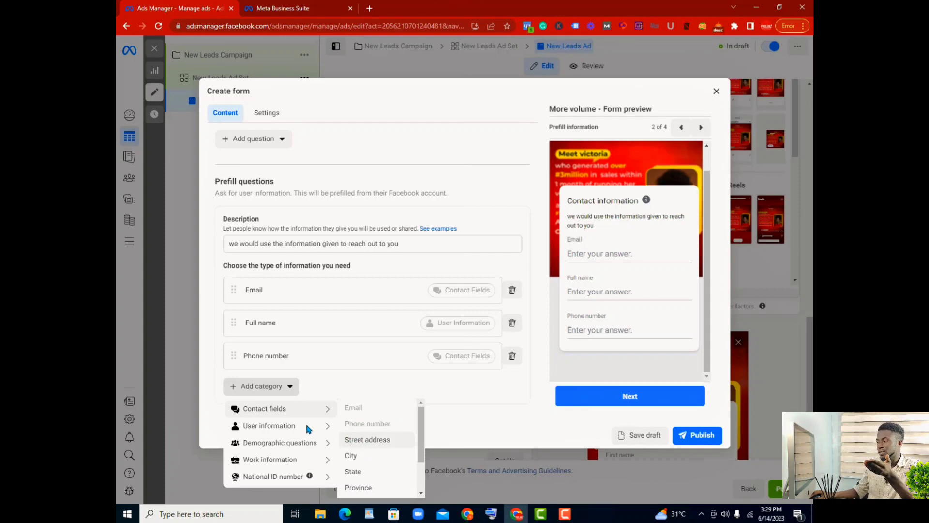
mouse_move(328, 445)
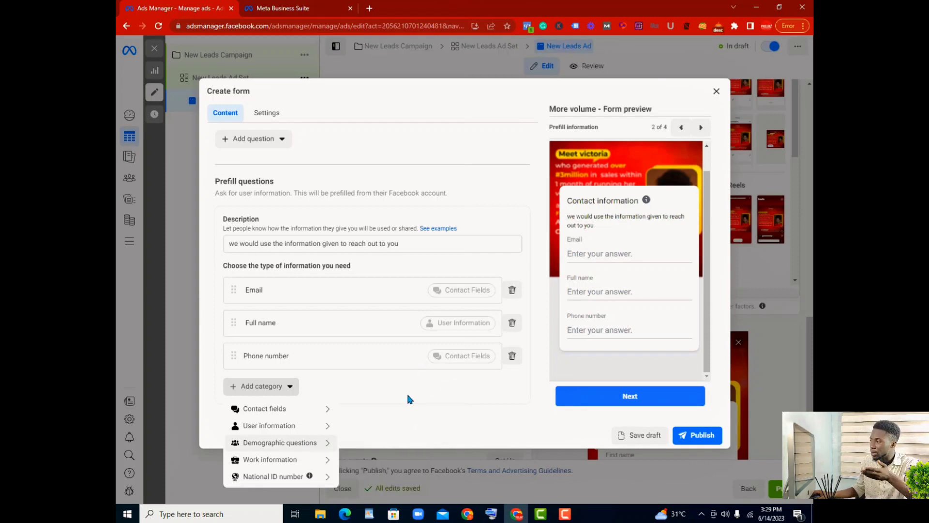
scroll(409, 395, down, 1)
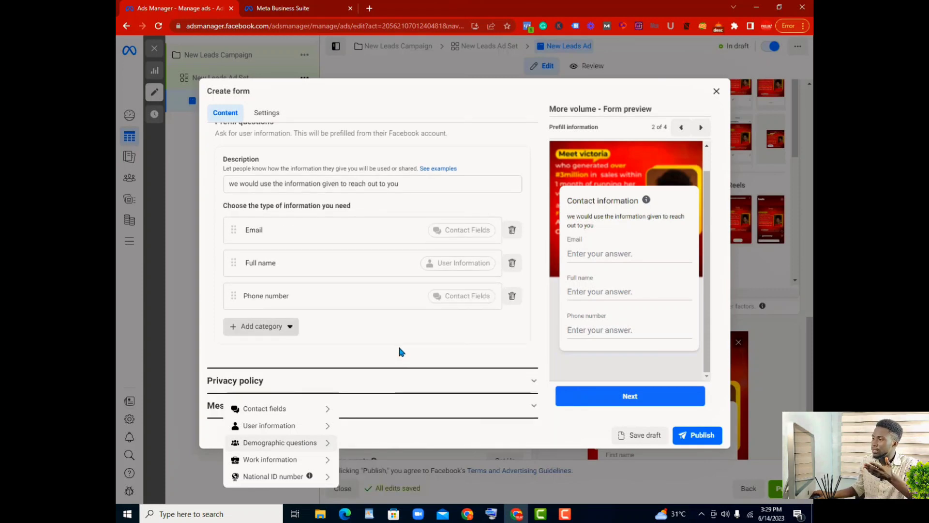
scroll(400, 351, up, 2)
scroll(400, 358, down, 1)
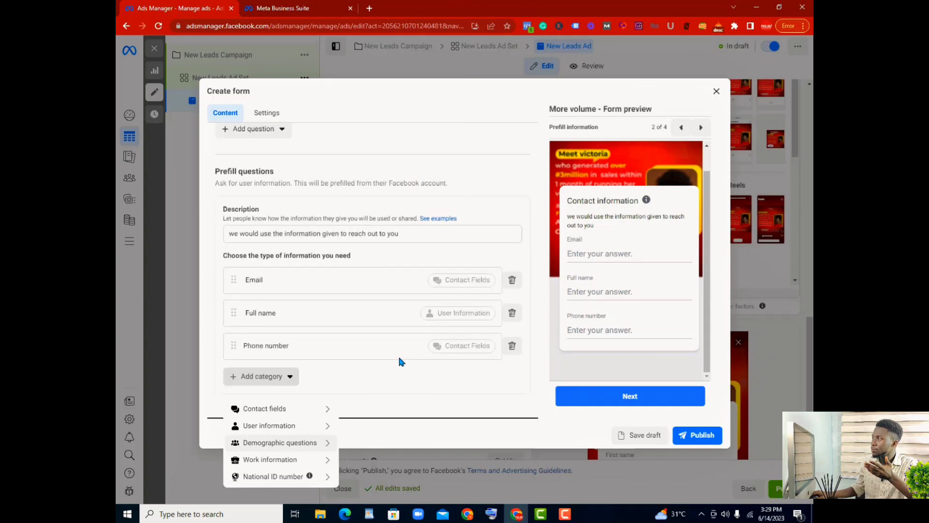
scroll(442, 266, down, 1)
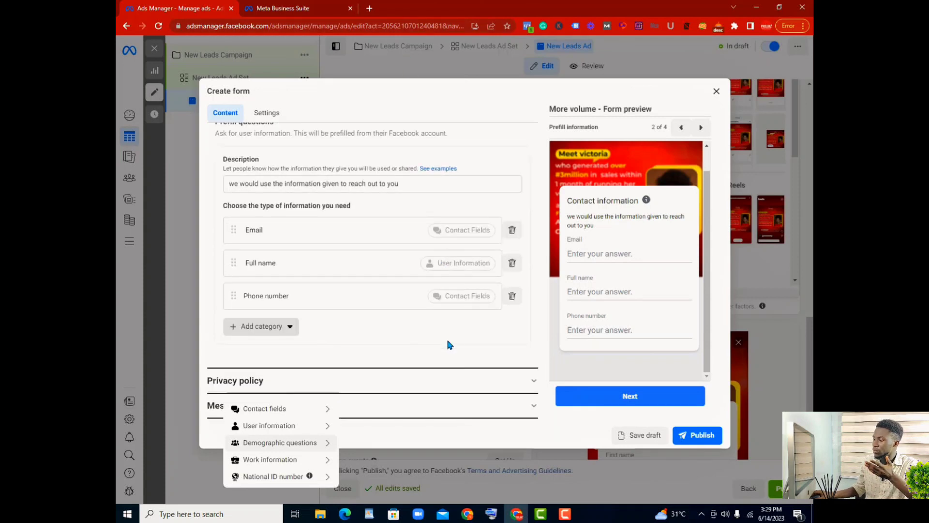
scroll(440, 351, up, 2)
scroll(436, 339, down, 2)
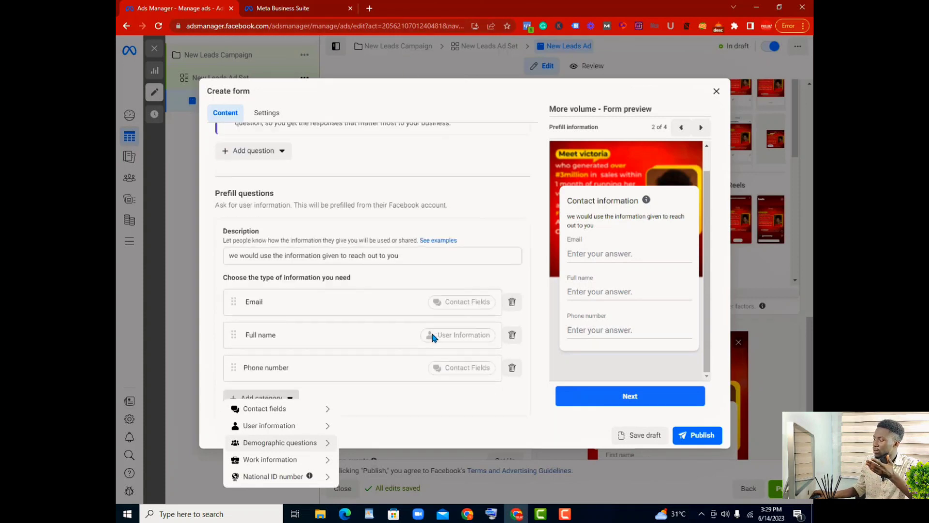
click(402, 349)
Step: Expand the form's Privacy policy section and open ChatGPT in a new browser tab
click(534, 381)
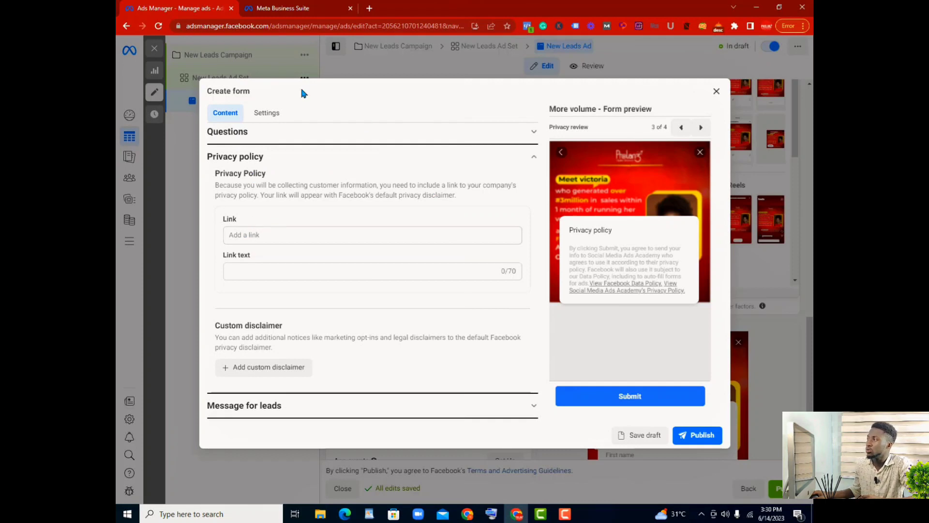
click(369, 8)
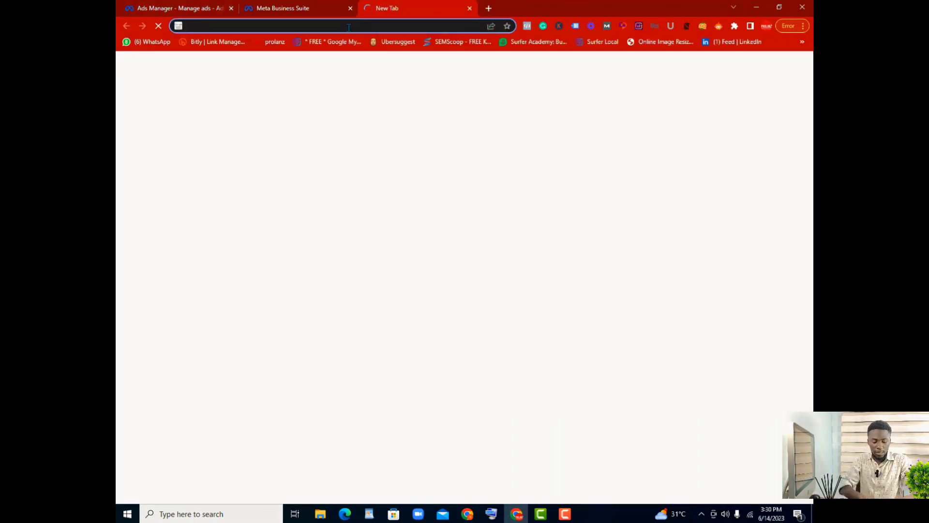
text(chat)
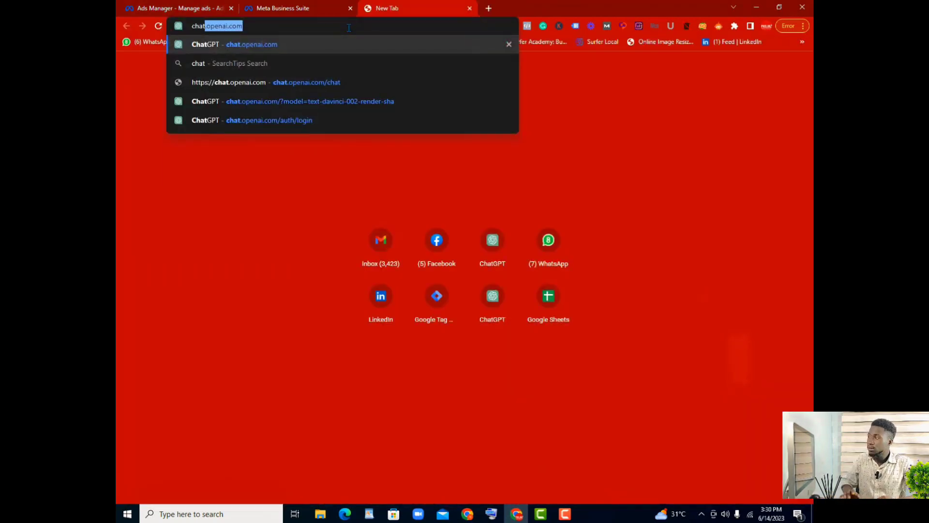
key(Return)
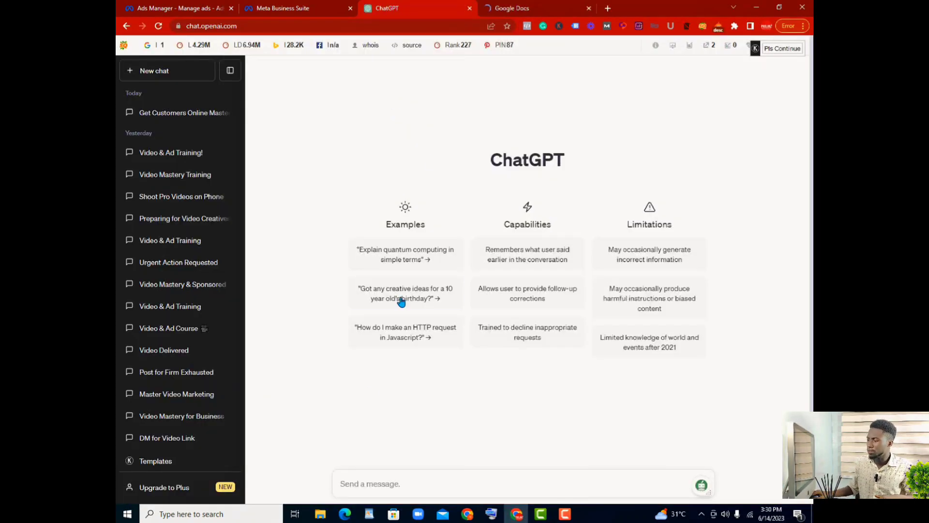
Step: Ask ChatGPT to "write me a privacy policy article for a real estate company operating in nigeria"
text(w)
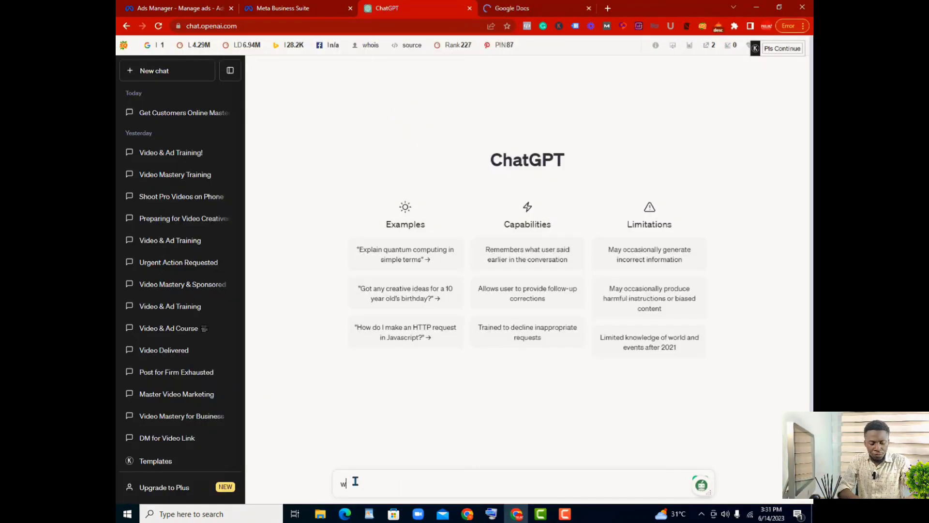
text(ri)
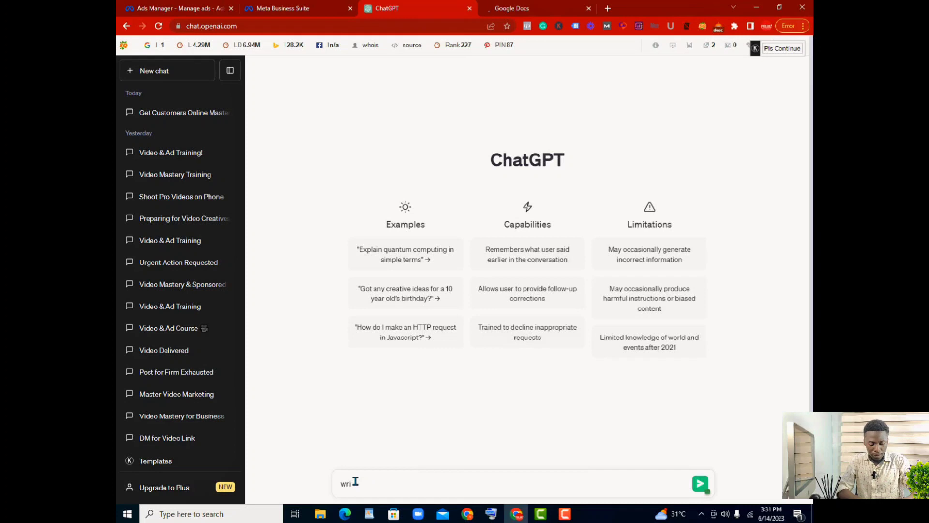
text(te me a pri)
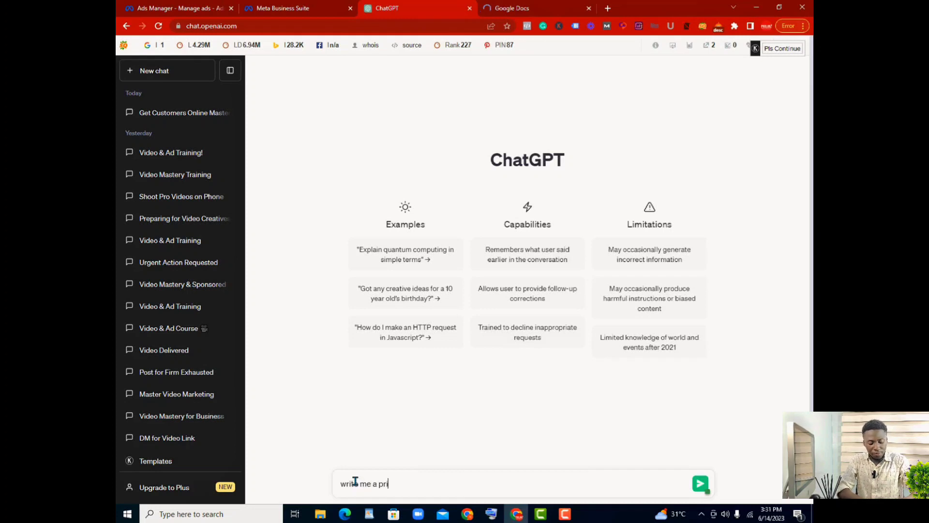
text(vacy )
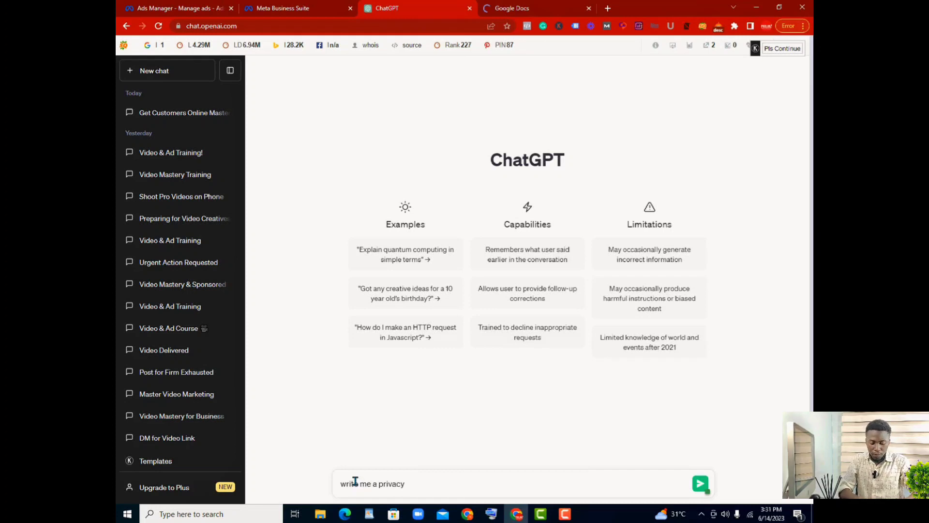
text(policy ar)
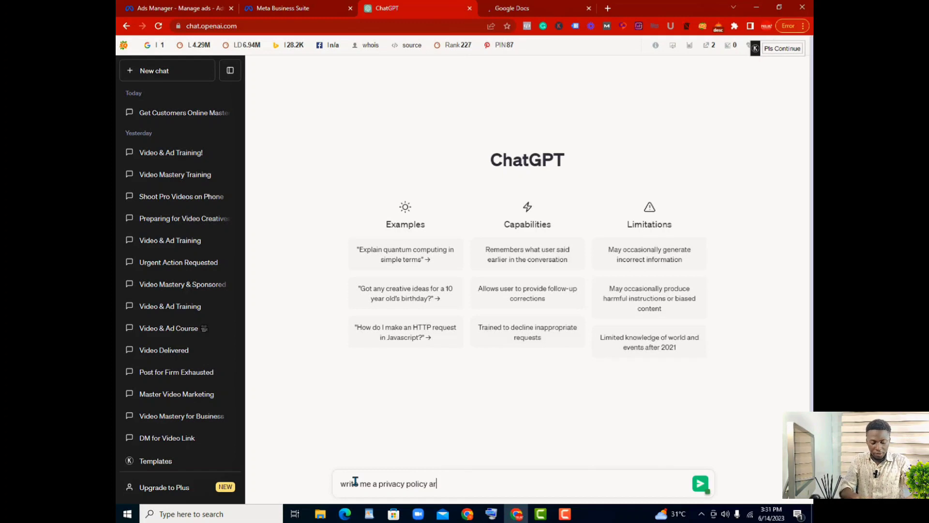
text(ticle f)
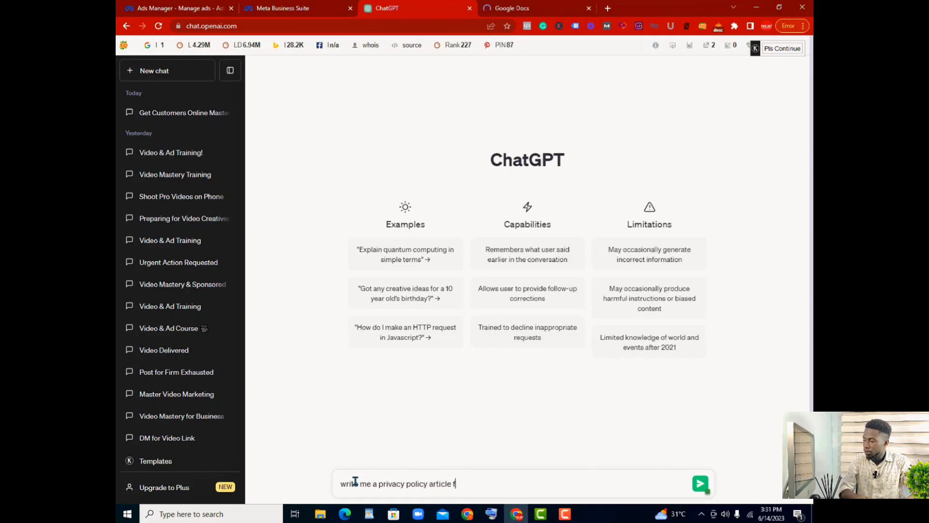
text(or my f)
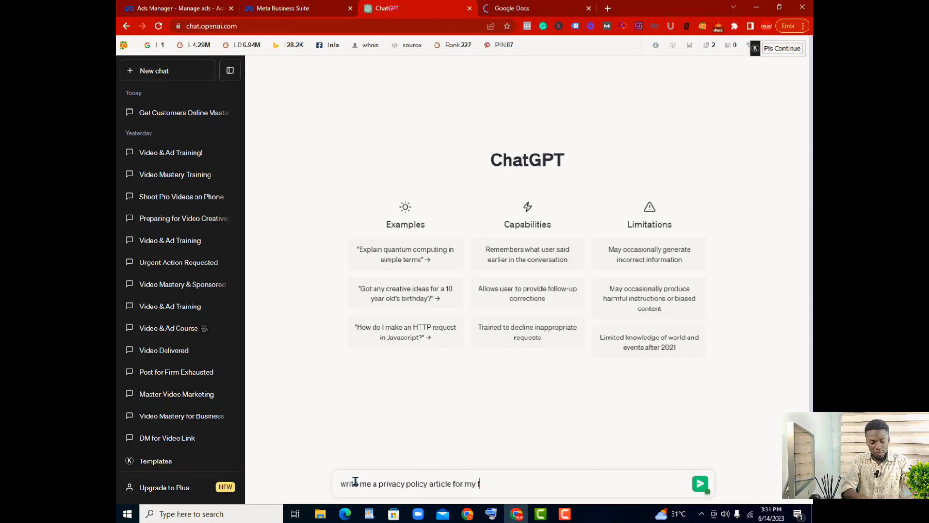
text(acebook)
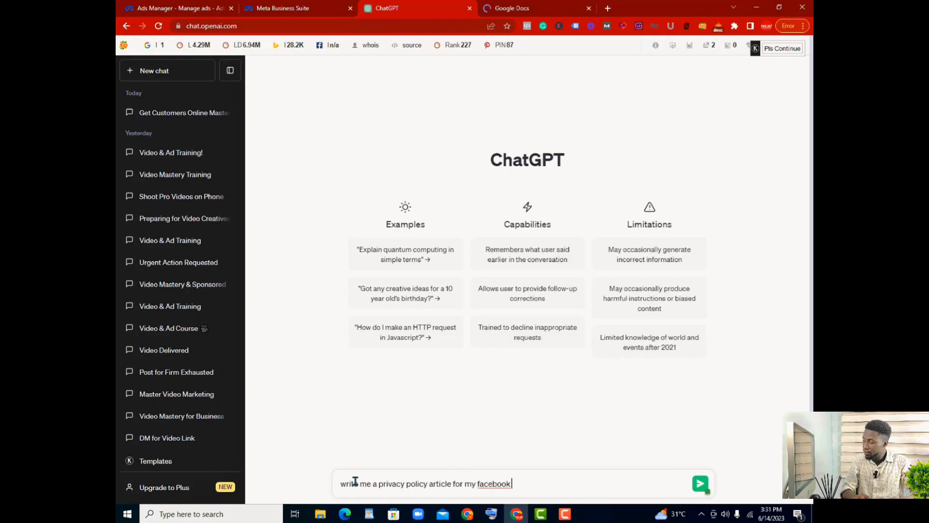
text( ad)
key(BackSpace)
key(BackSpace)
key(BackSpace)
key(BackSpace)
key(BackSpace)
key(BackSpace)
key(BackSpace)
key(BackSpace)
key(BackSpace)
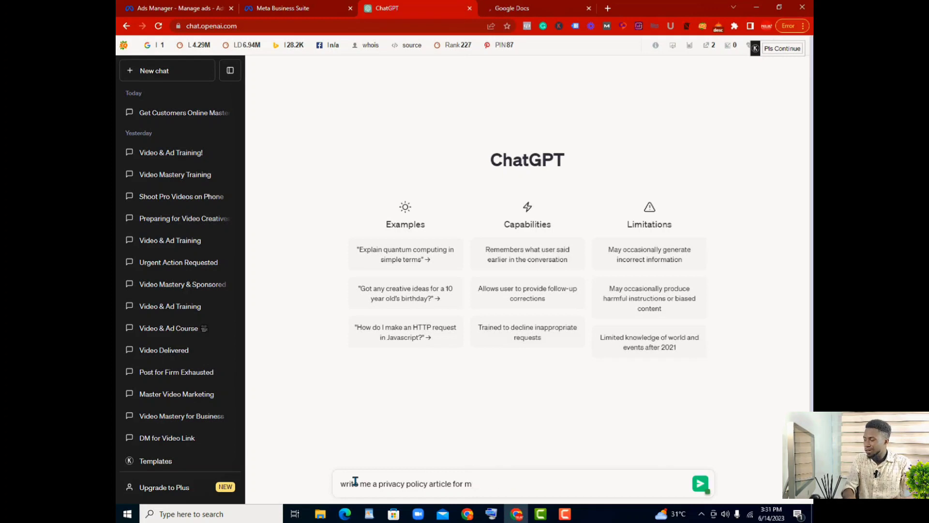
key(BackSpace)
text(a re)
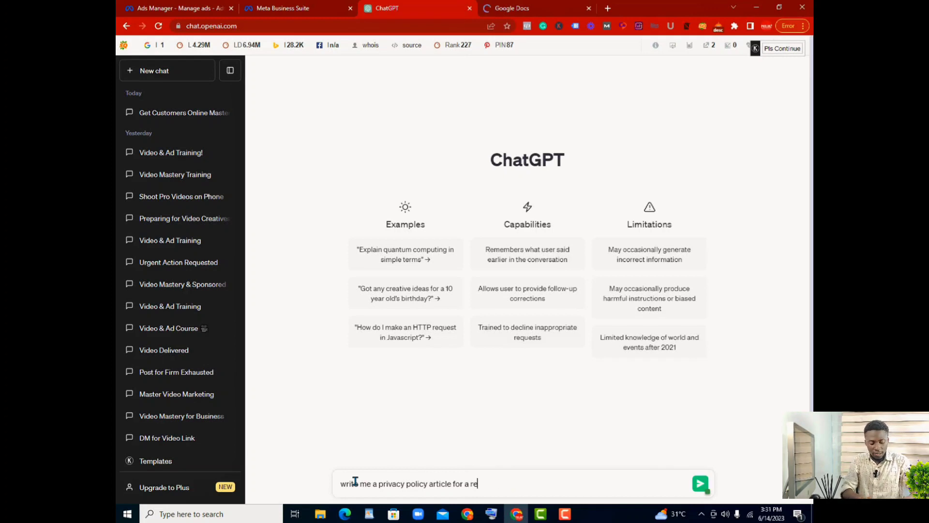
text(al estate )
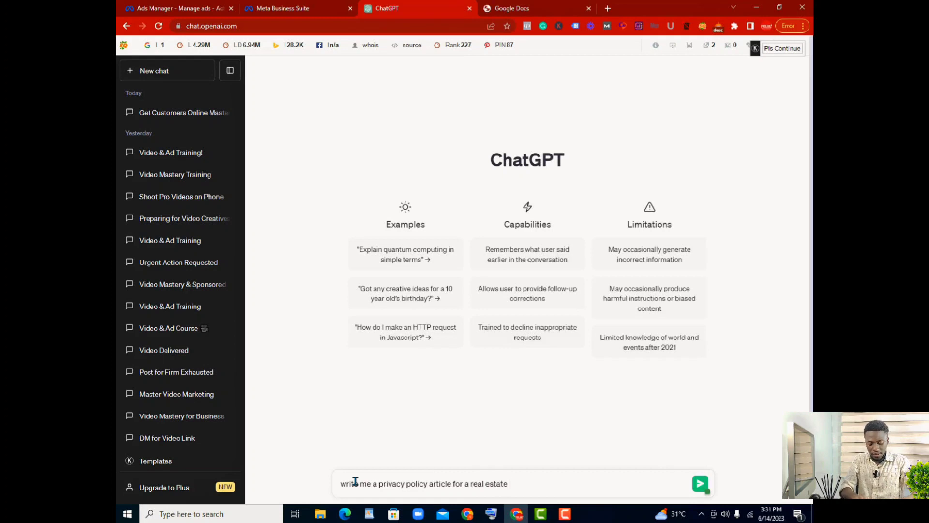
text(company)
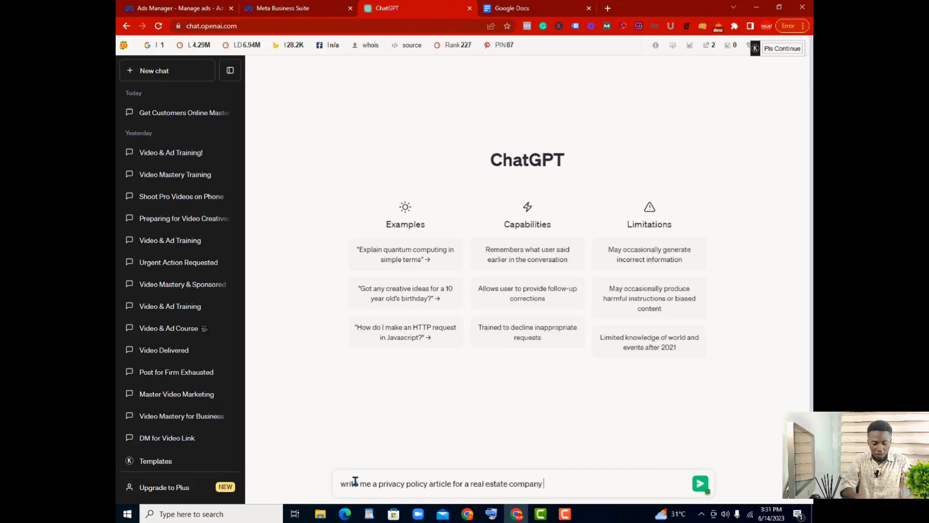
text( operat)
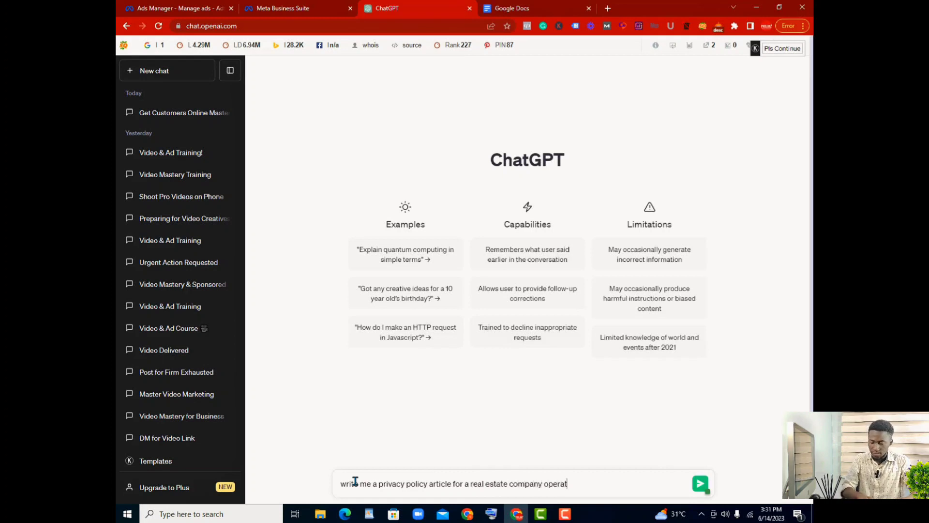
text(ing i)
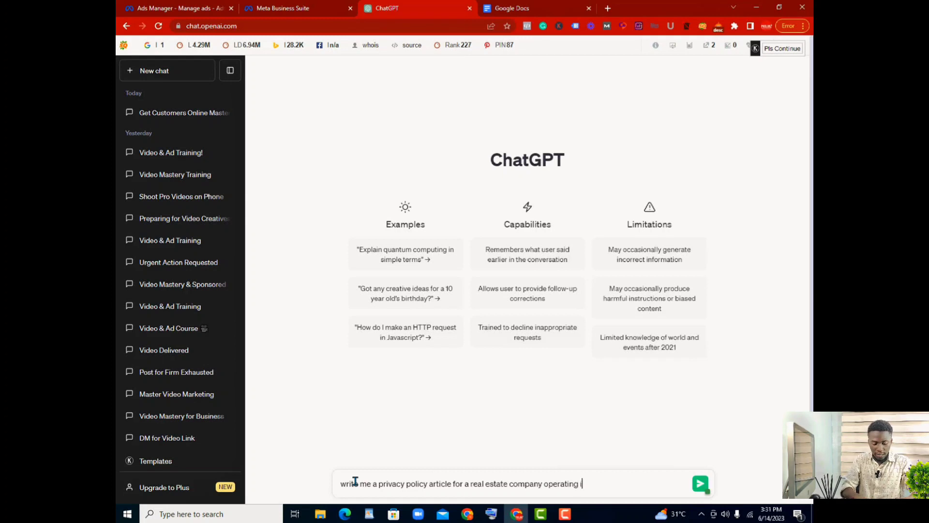
text(n nigeria)
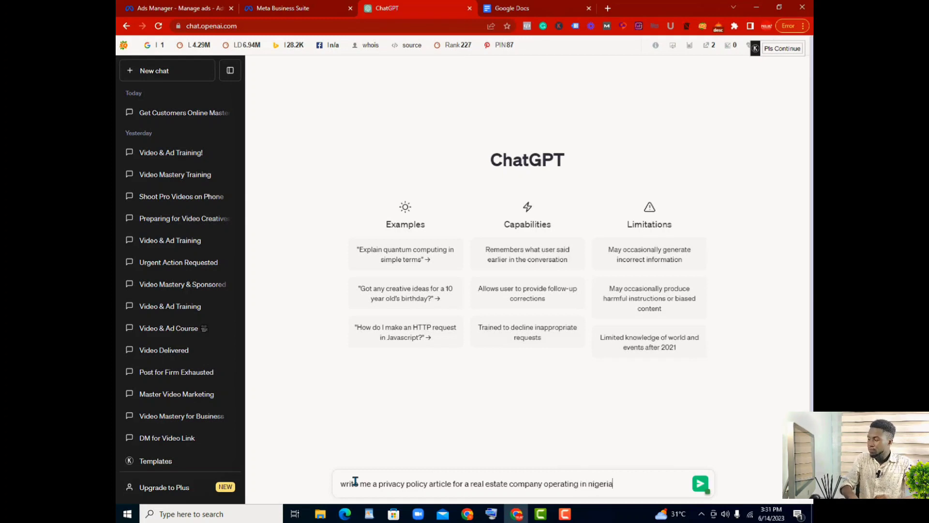
key(Return)
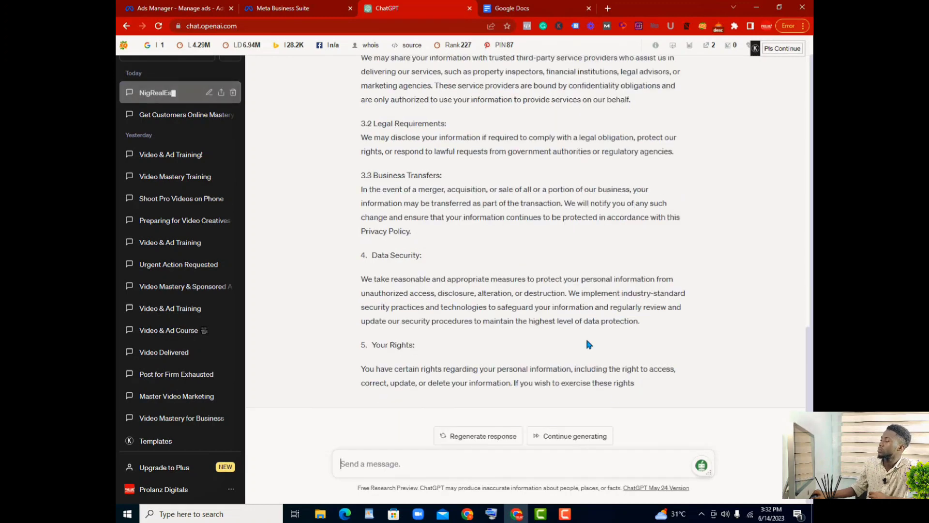
Step: Copy the generated privacy policy text from the Effective Date line through the end of the Your Rights section
drag(638, 382, 576, 356)
scroll(576, 356, up, 1)
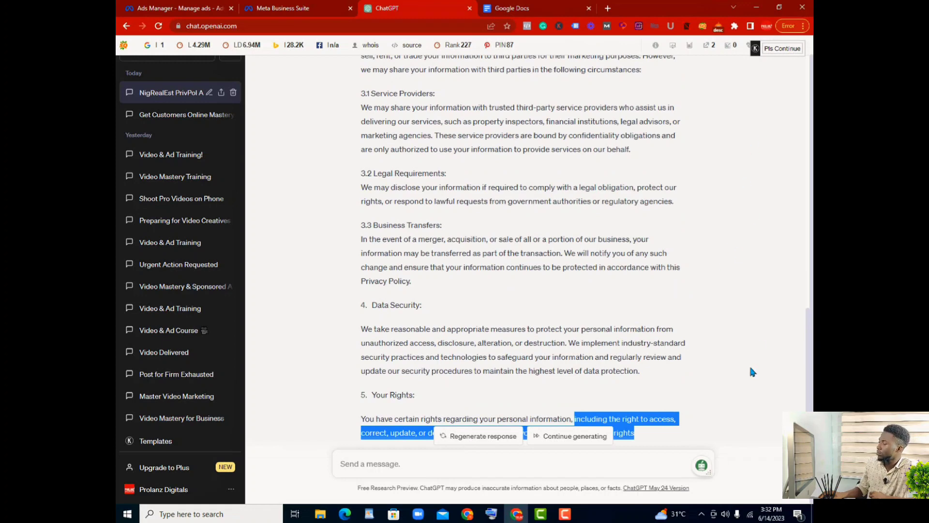
scroll(709, 400, down, 1)
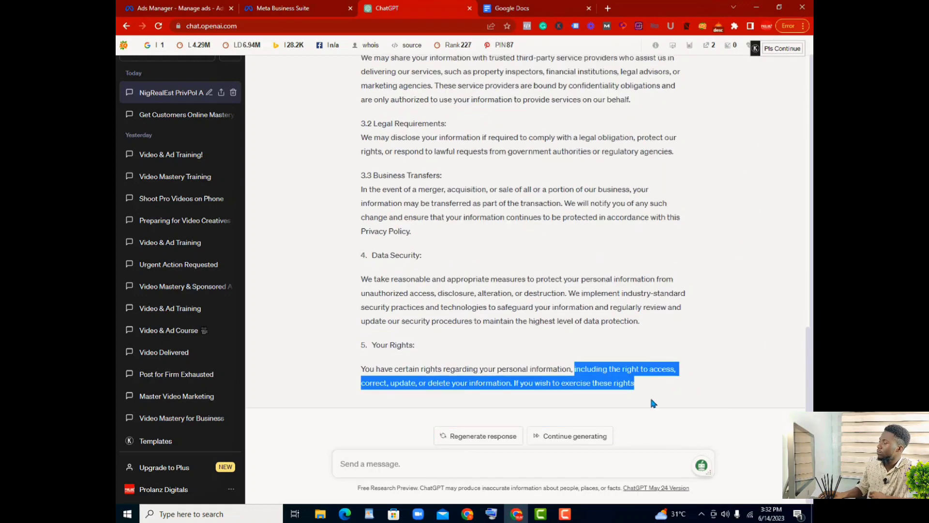
click(625, 323)
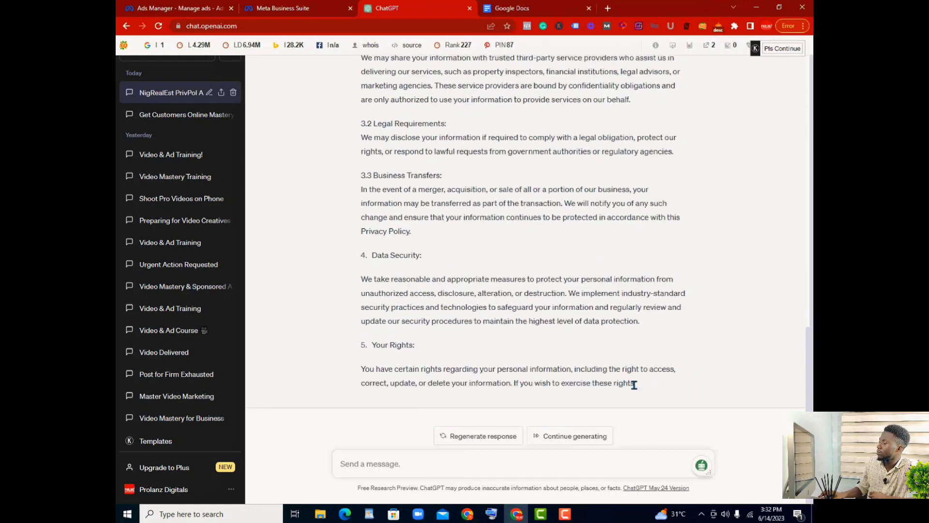
scroll(632, 382, up, 12)
drag(633, 384, 359, 141)
scroll(632, 383, up, 5)
scroll(533, 255, up, 1)
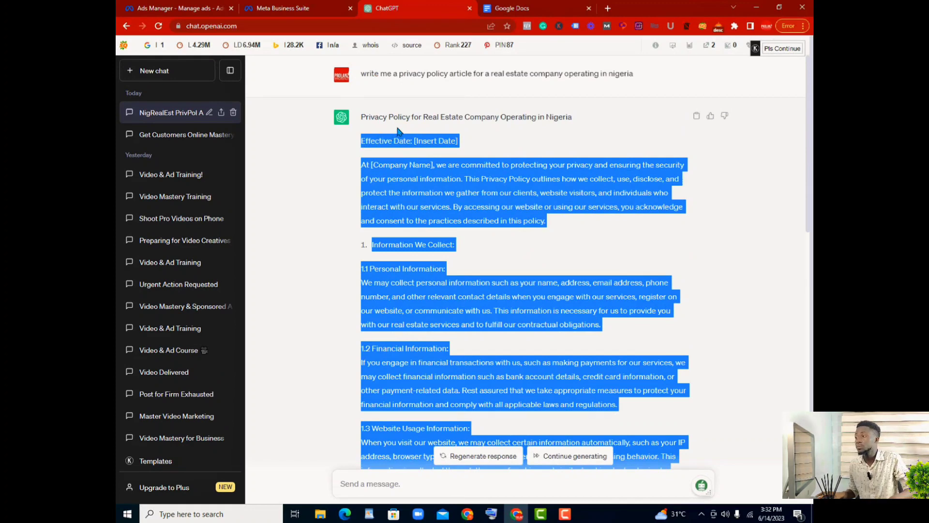
Step: Switch to Google Docs, create a blank document and paste the copied privacy policy text into it
click(521, 8)
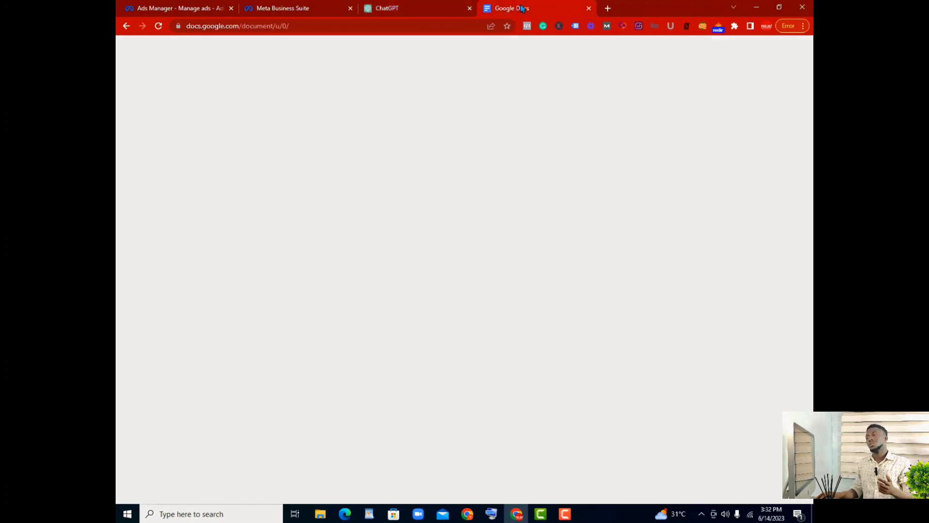
click(216, 143)
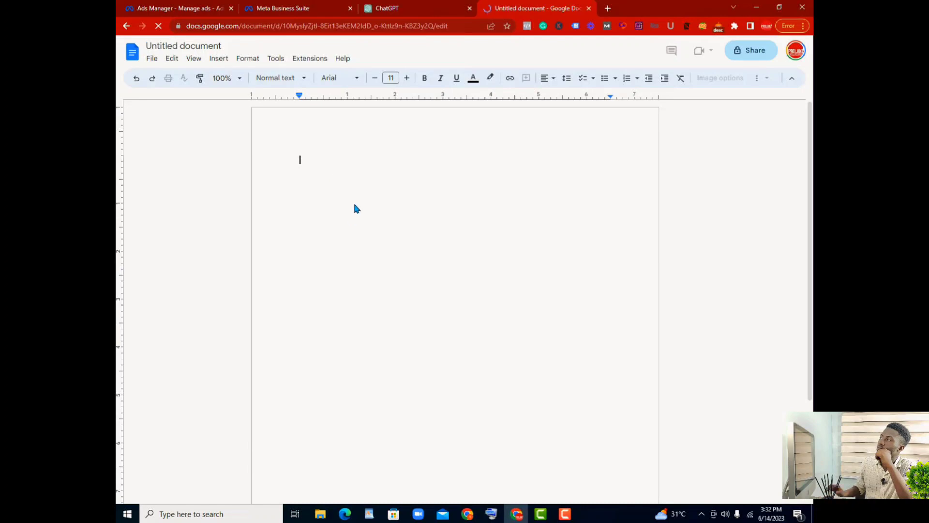
key(ctrl+v)
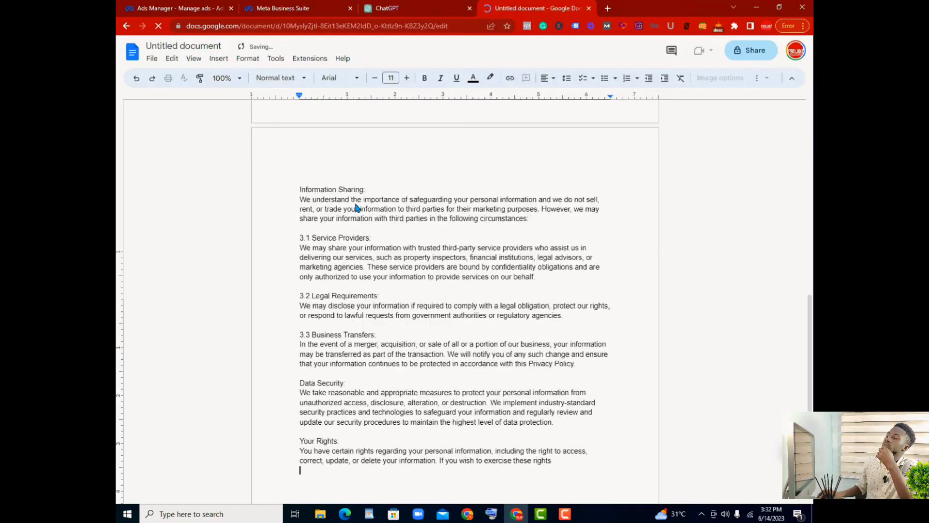
scroll(370, 187, up, 10)
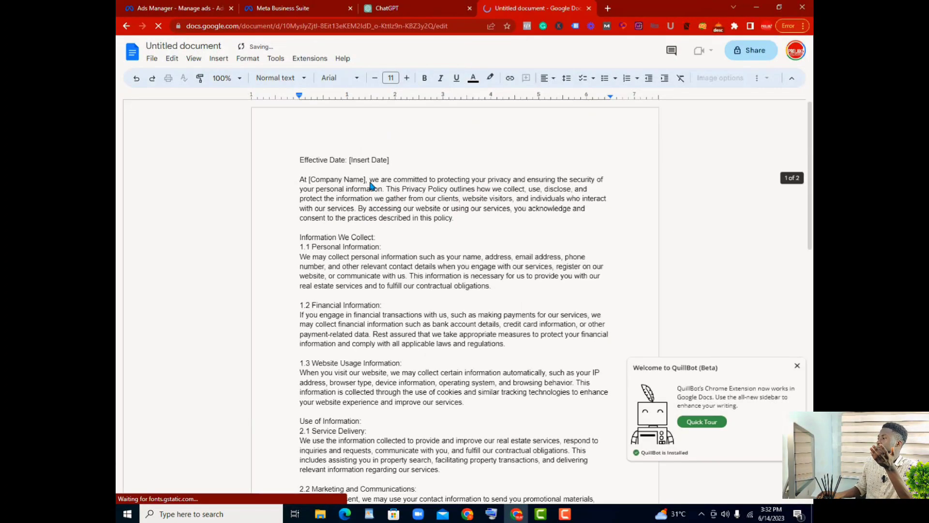
scroll(370, 186, down, 3)
scroll(369, 182, down, 8)
scroll(368, 179, up, 10)
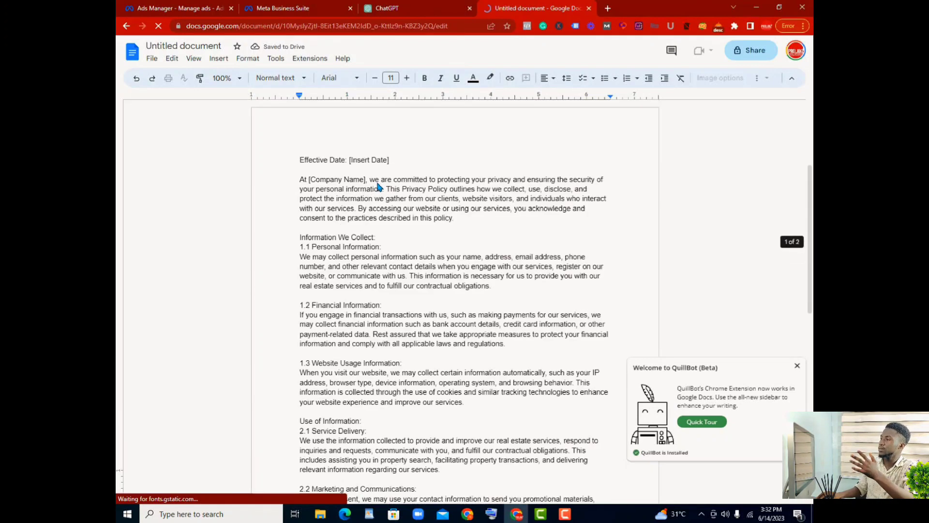
Step: Rename the document as "Global realtors privacy policy"
click(201, 46)
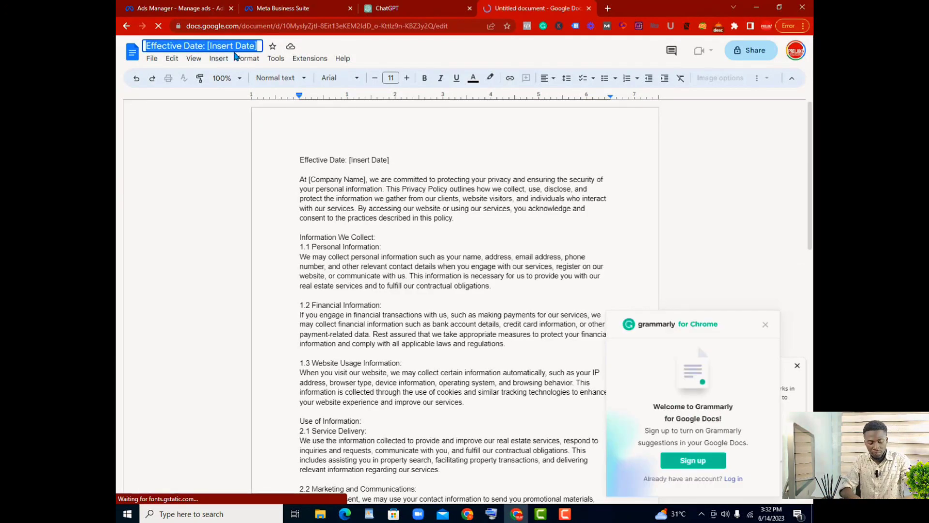
text(Globa)
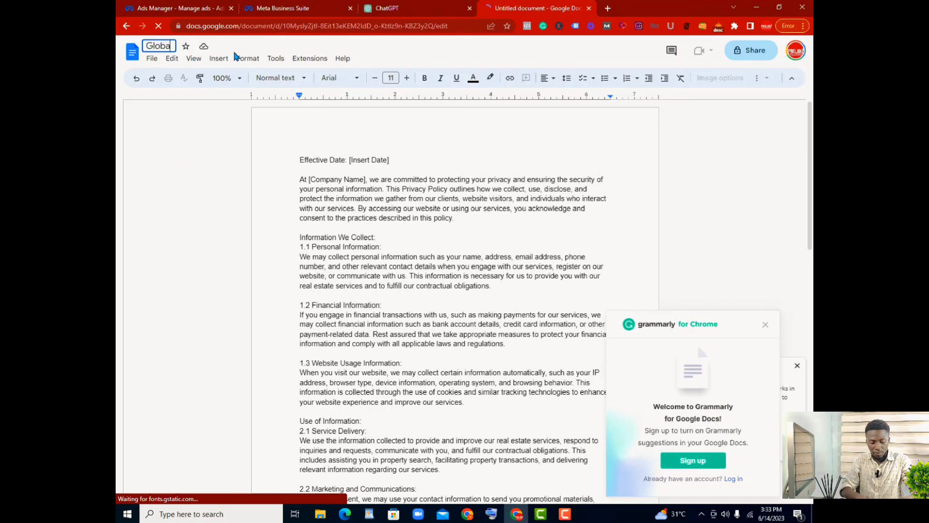
text(l rea)
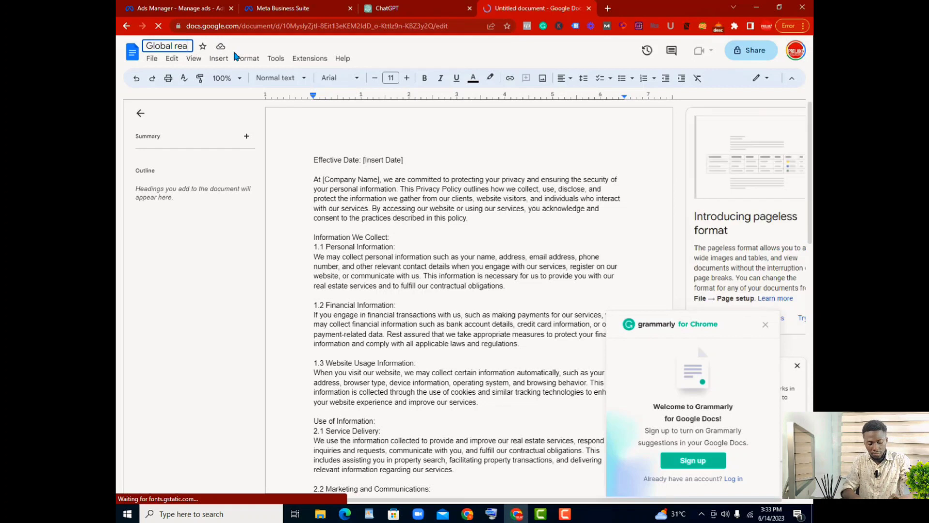
text(ltors pr)
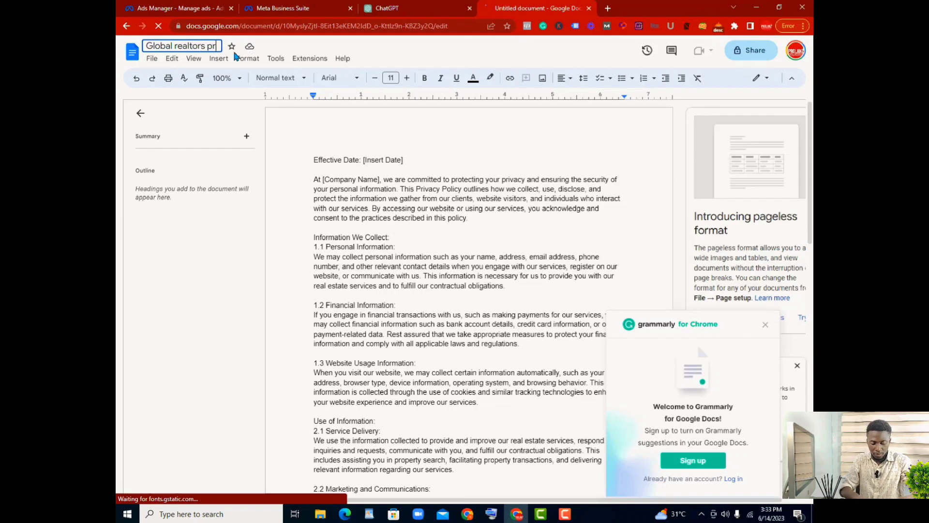
text(ivacy policy)
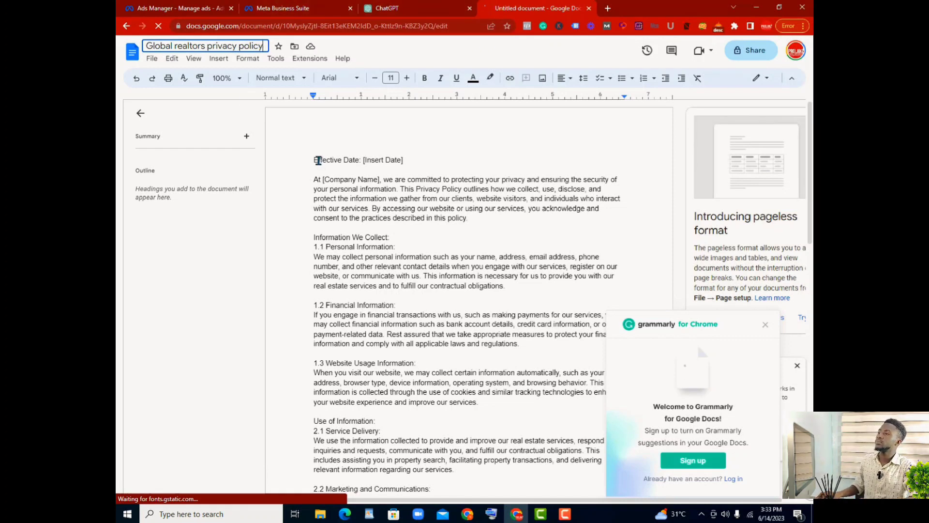
click(291, 163)
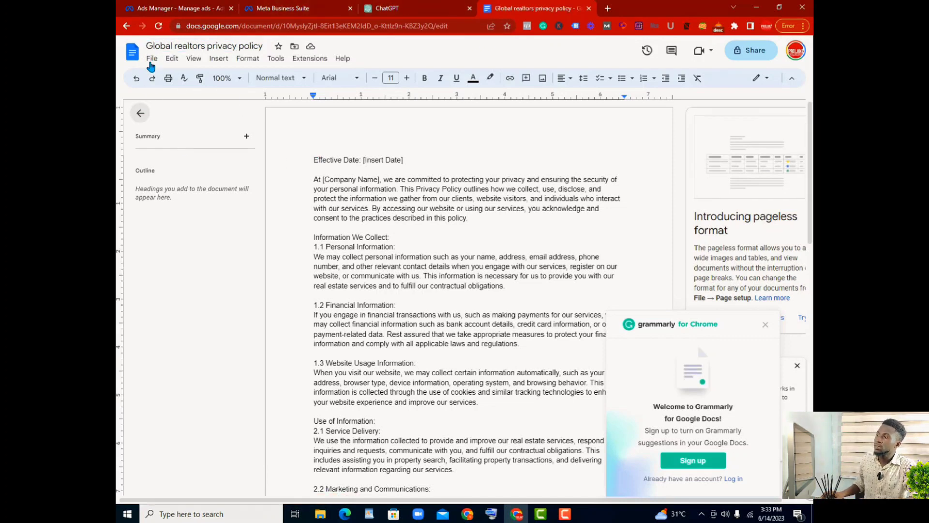
Step: Share the privacy policy document with anyone who has the link as viewers and copy its link
click(152, 59)
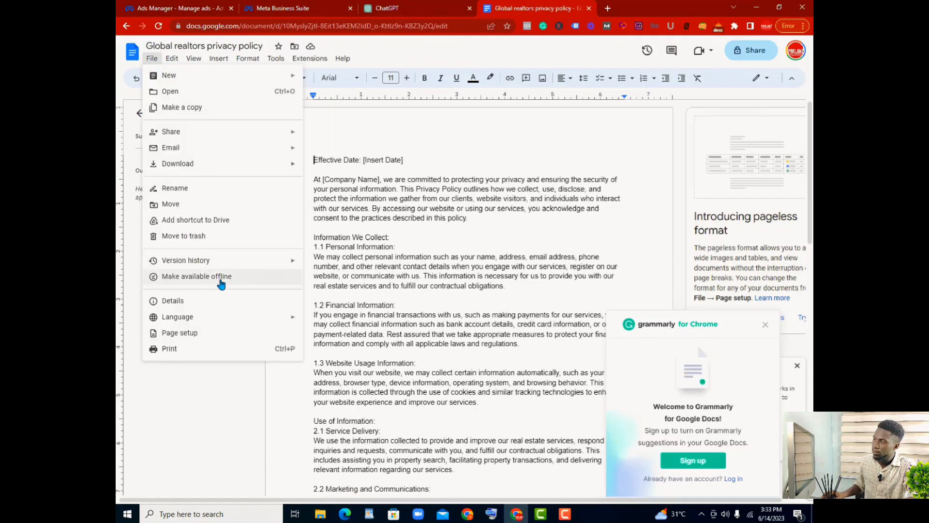
mouse_move(291, 131)
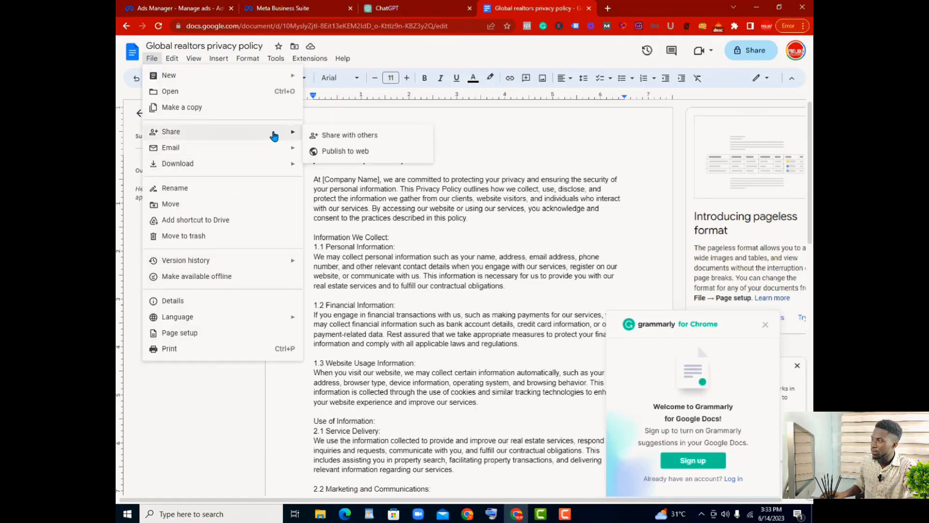
click(347, 138)
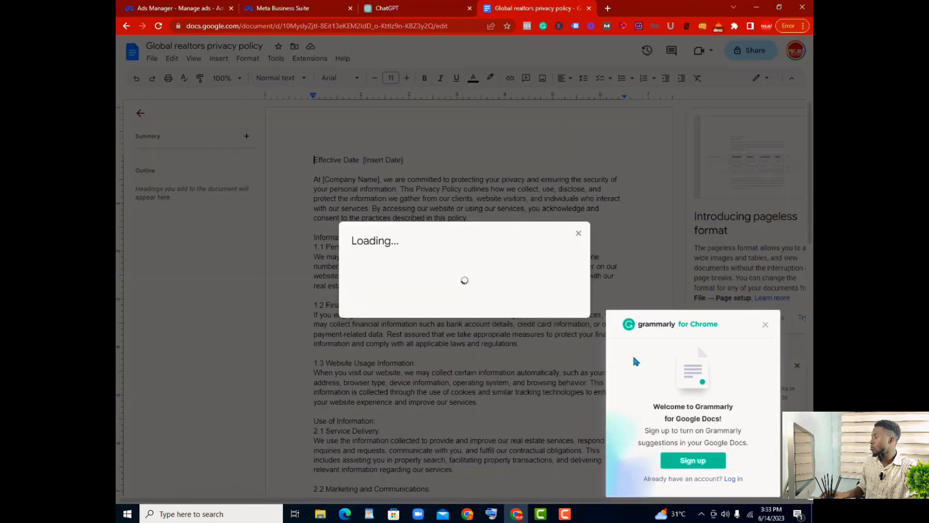
click(766, 325)
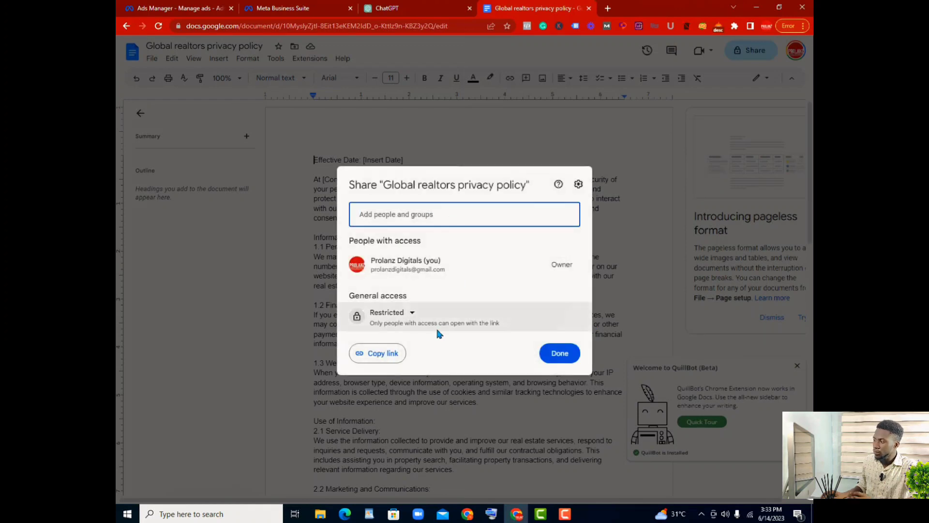
click(412, 315)
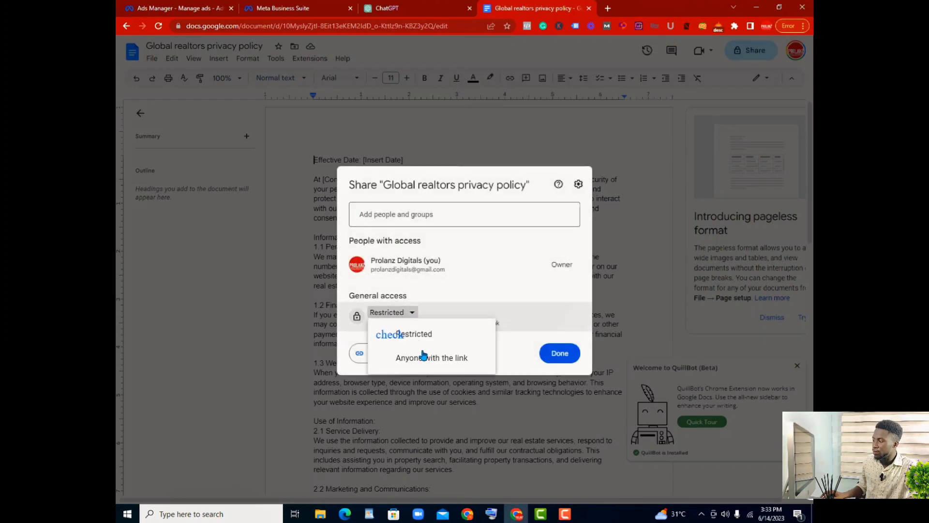
click(428, 358)
click(375, 353)
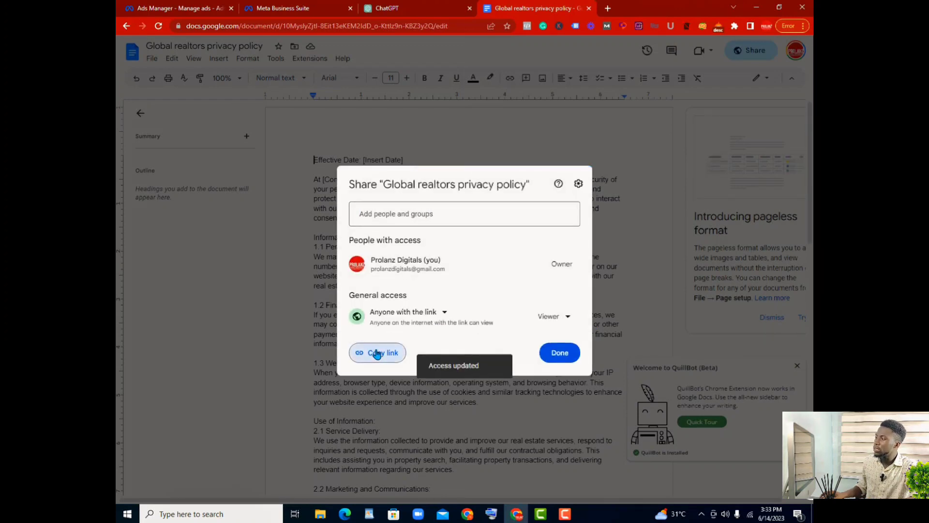
Step: Switch to Ads Manager, paste the copied document link as the form's privacy policy link, and set its link text to "Global realtors privacy policy"
click(198, 8)
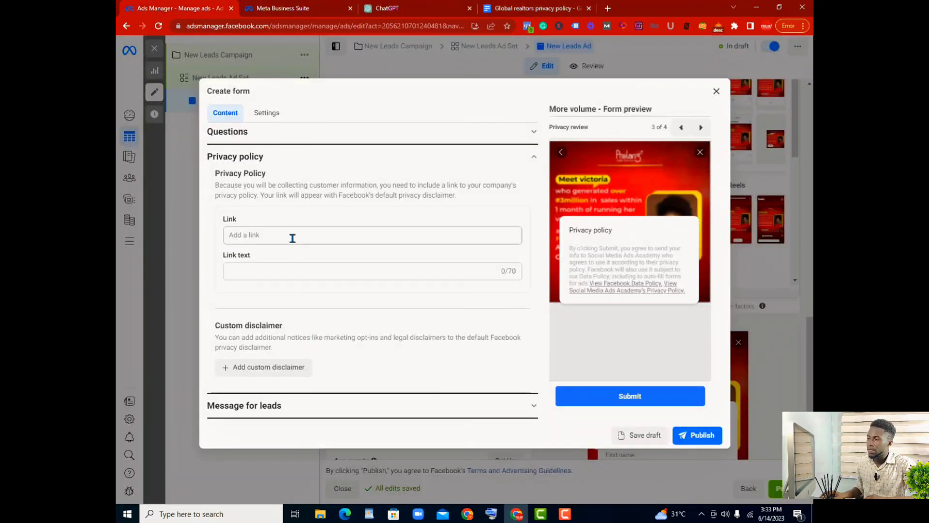
click(290, 237)
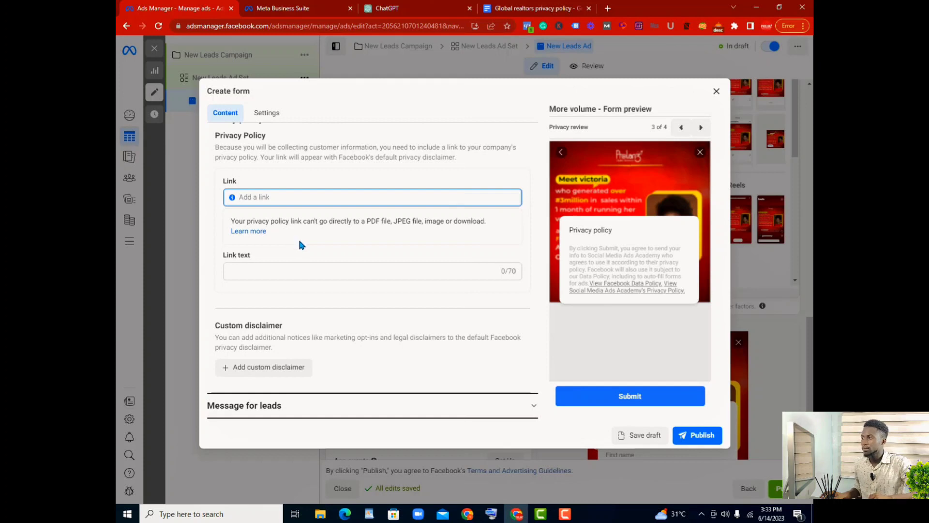
key(ctrl+v)
click(272, 270)
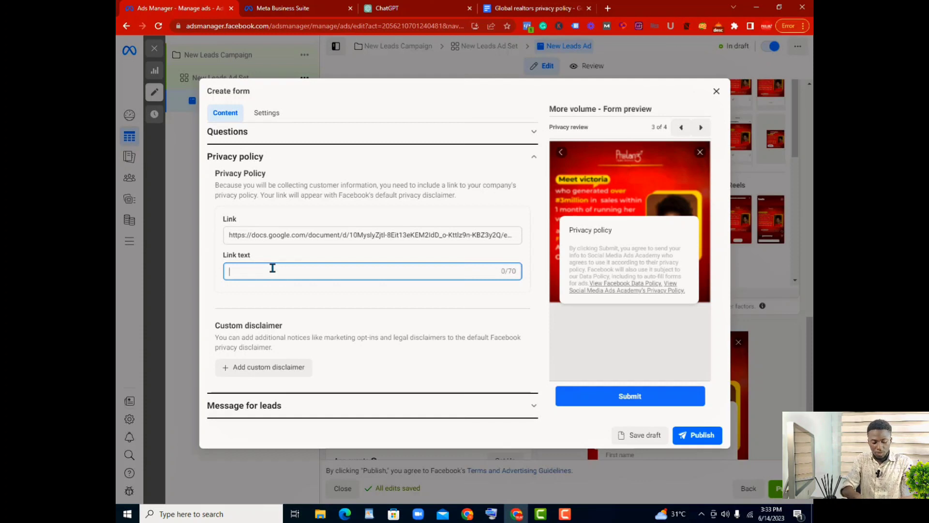
text(GLocal )
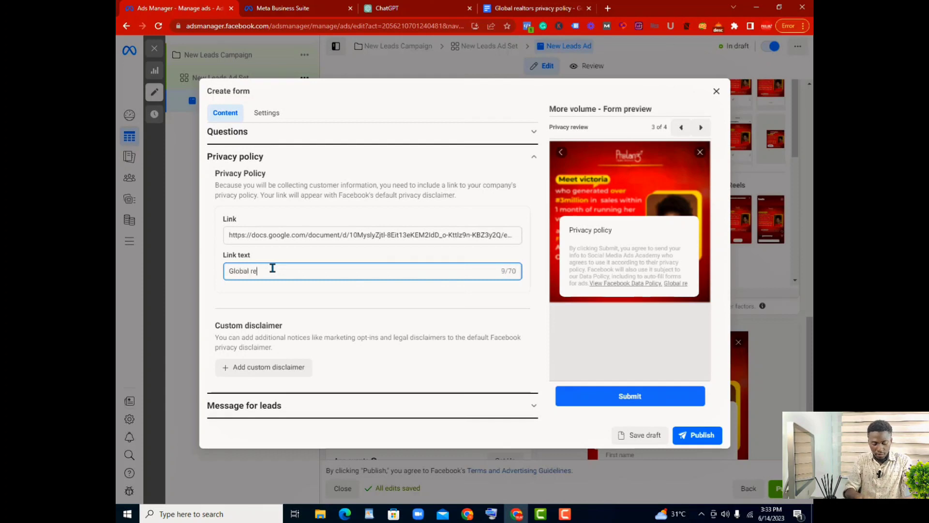
text(altors priva)
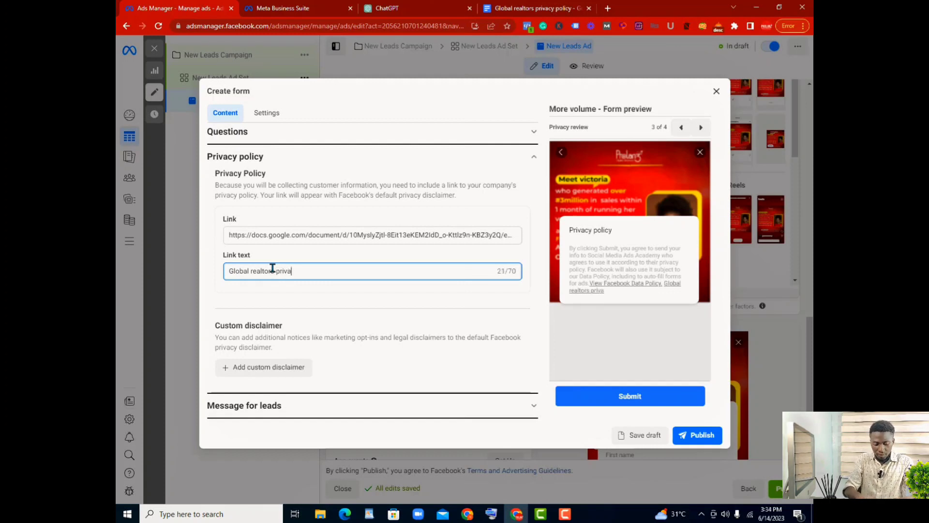
text(y policy)
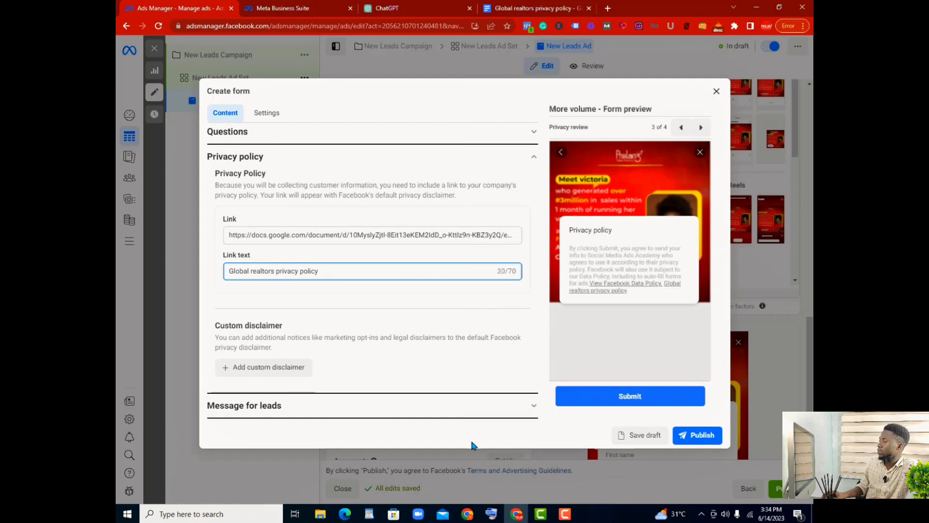
Step: Open the form's Message for leads section to its call-to-action settings
click(536, 409)
scroll(514, 354, down, 1)
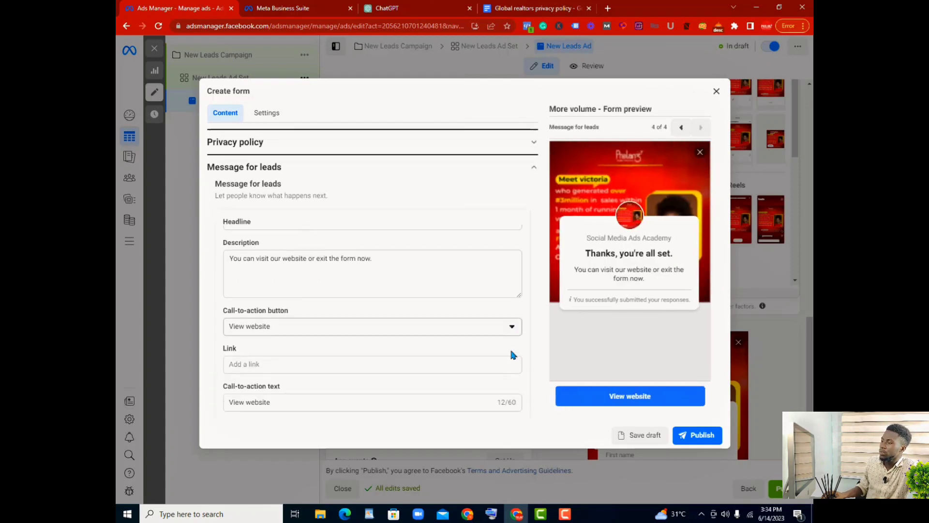
scroll(510, 347, down, 1)
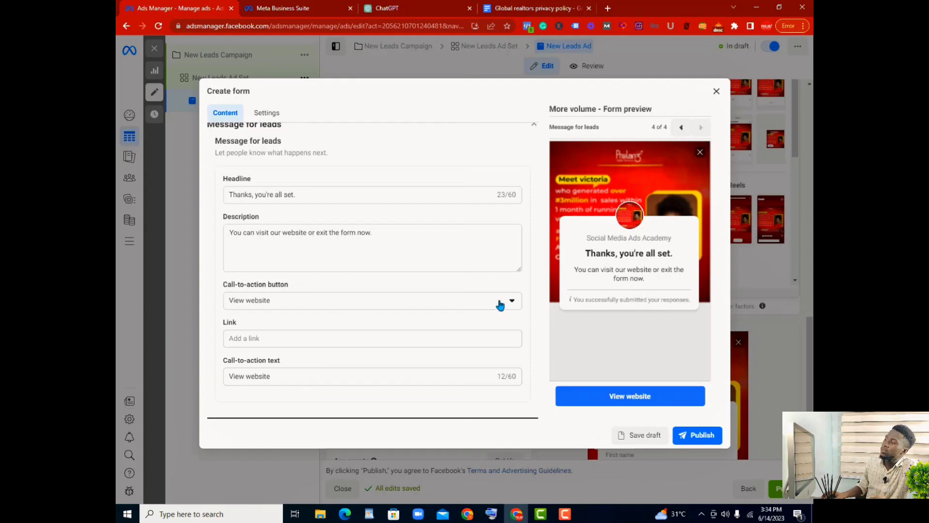
Step: Try Call business and View file as the completion message's call-to-action option, and return it to View website
click(512, 301)
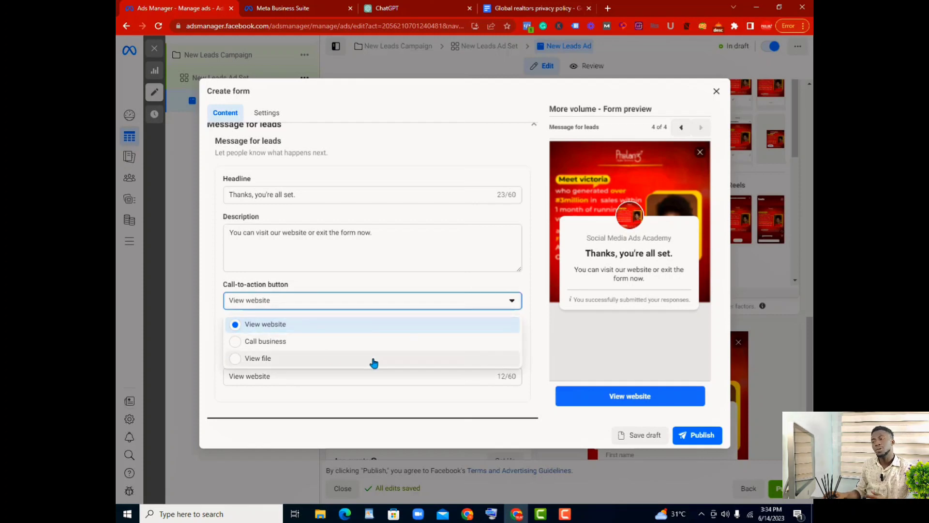
click(235, 343)
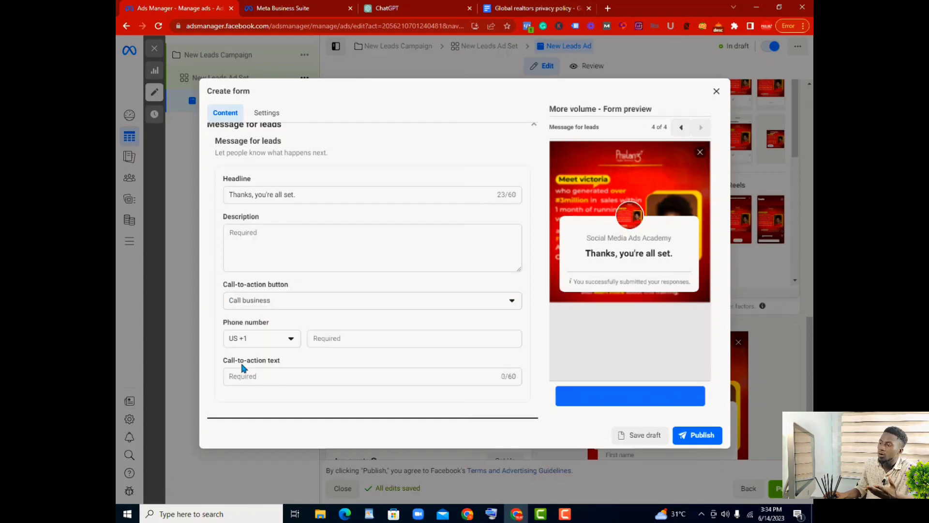
click(509, 300)
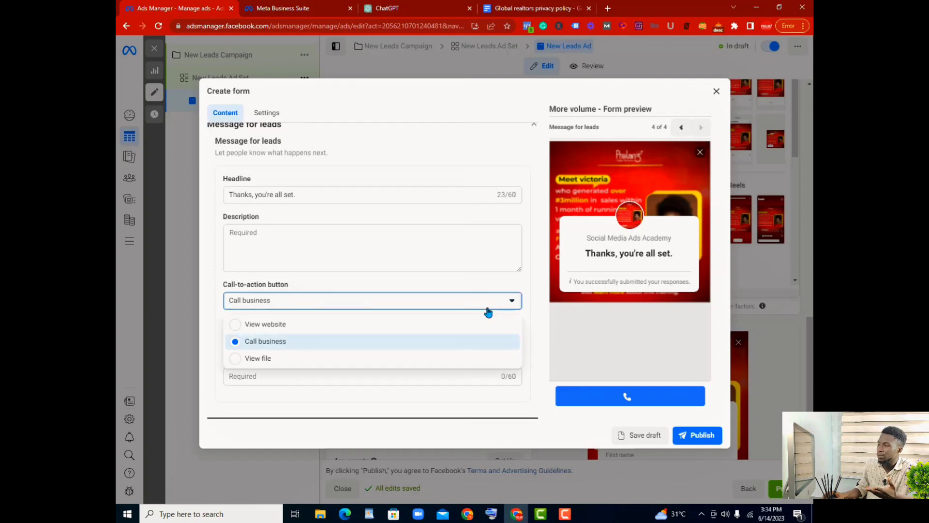
click(258, 358)
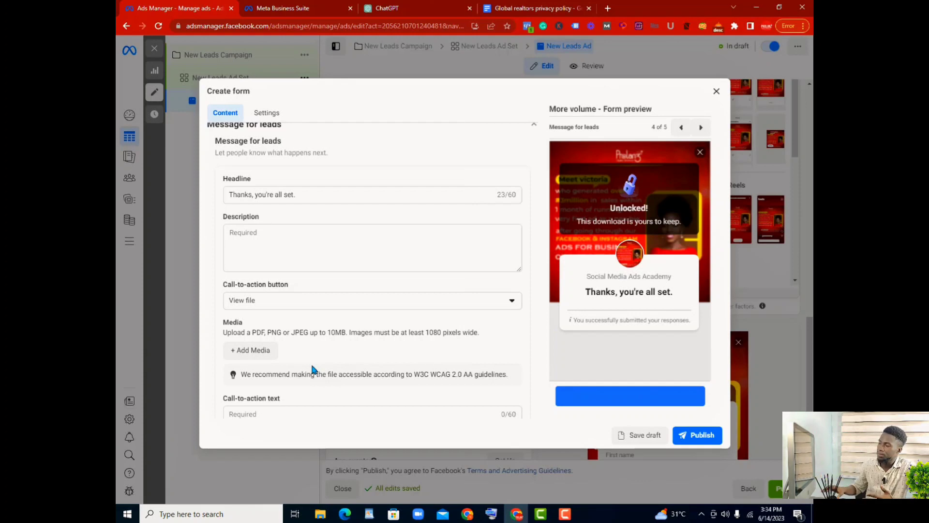
scroll(387, 339, down, 1)
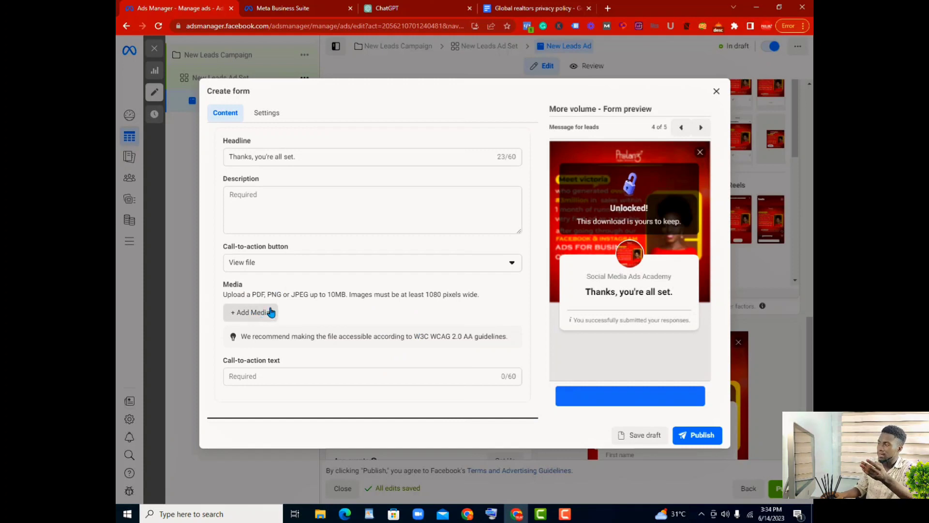
click(512, 263)
click(372, 288)
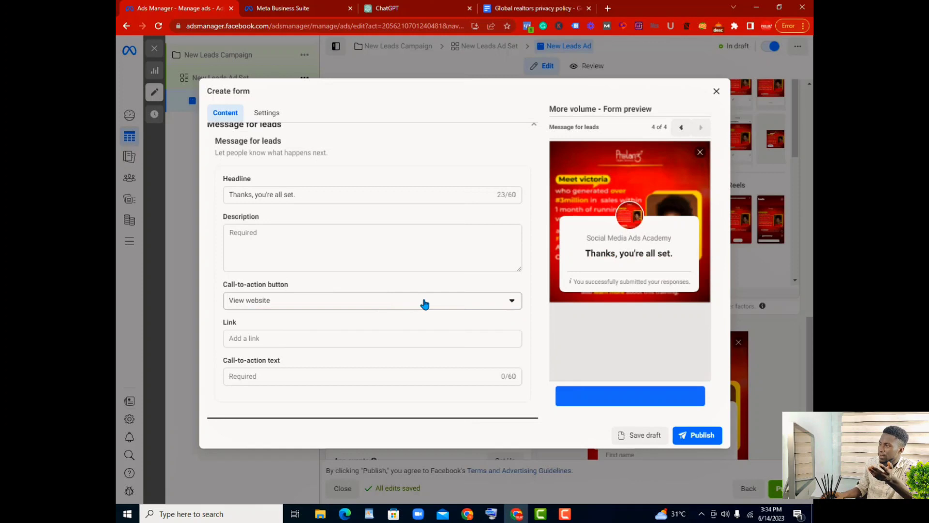
Step: Enter "we would get intouch with you in the nxt 12 hours, please expect our call" as the description of the message for leads
scroll(380, 269, up, 3)
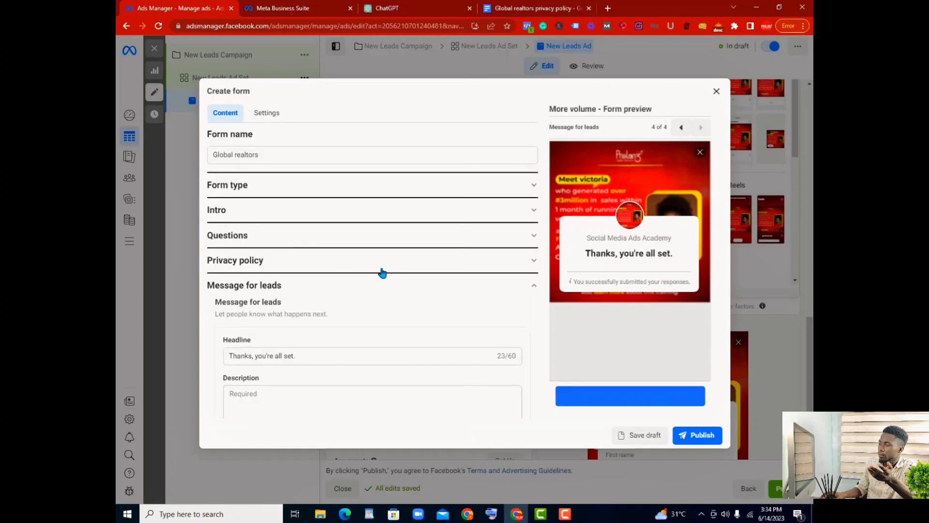
scroll(382, 273, down, 2)
scroll(384, 275, down, 1)
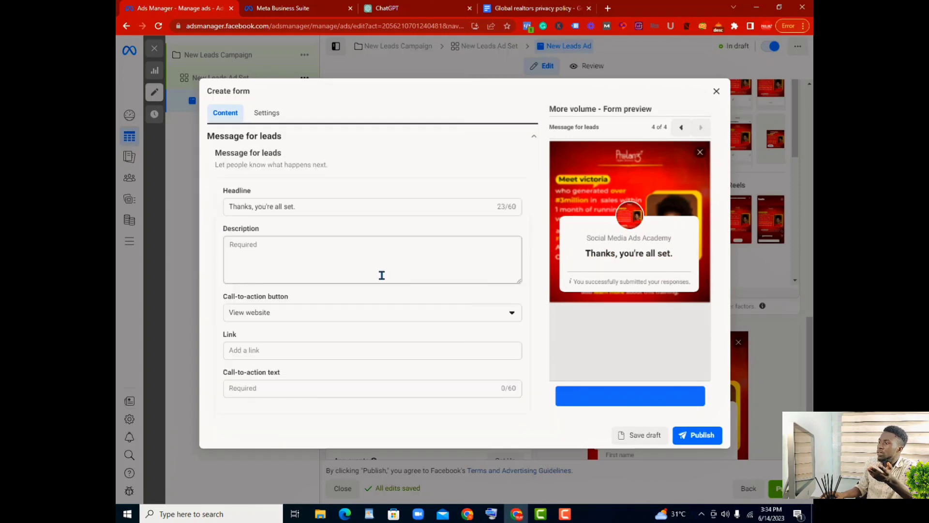
scroll(380, 275, up, 2)
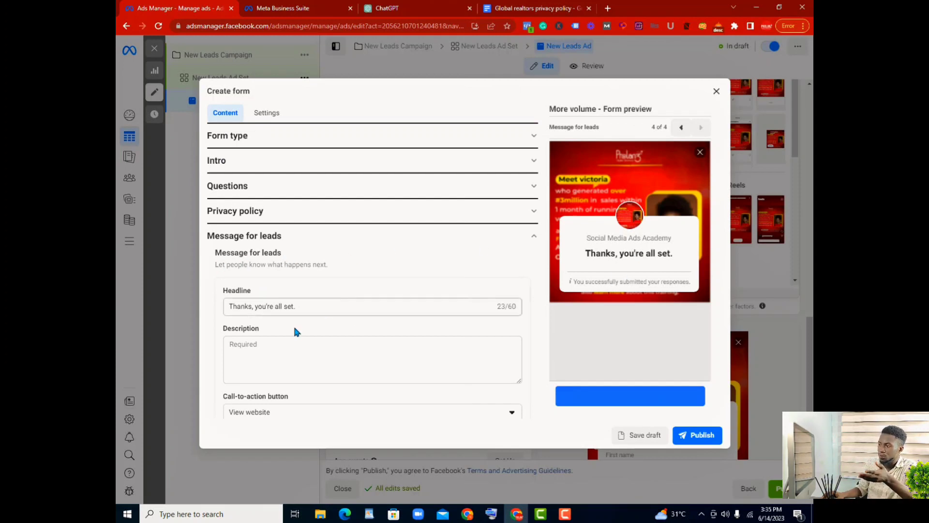
click(283, 344)
text(we )
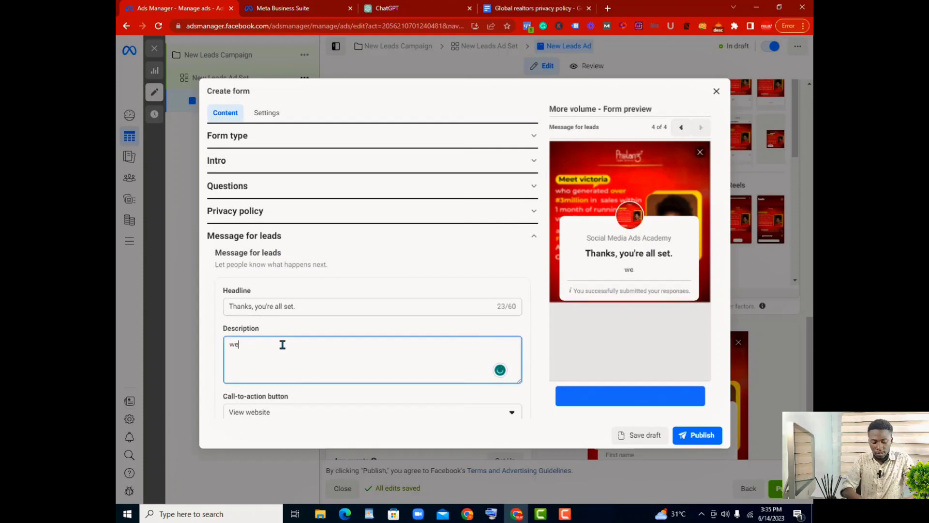
text(would get)
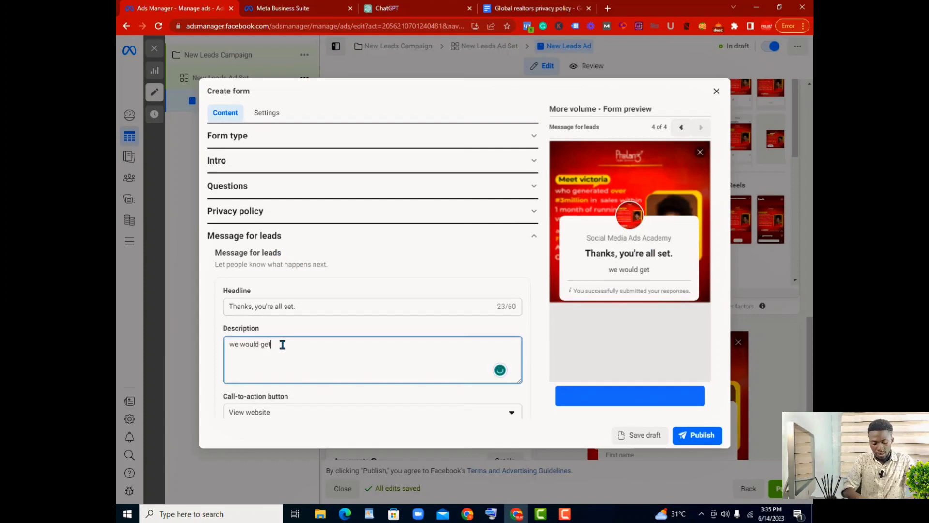
text( intouv)
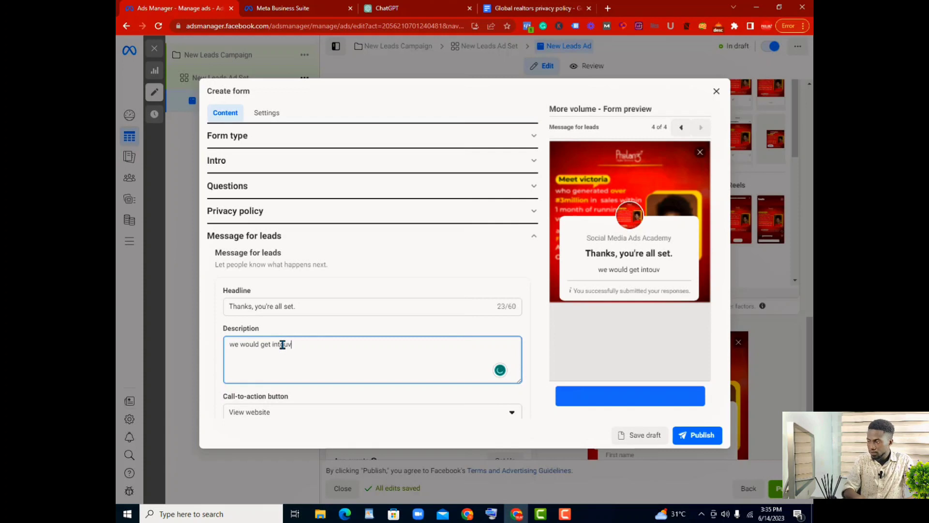
key(BackSpace)
text(ch )
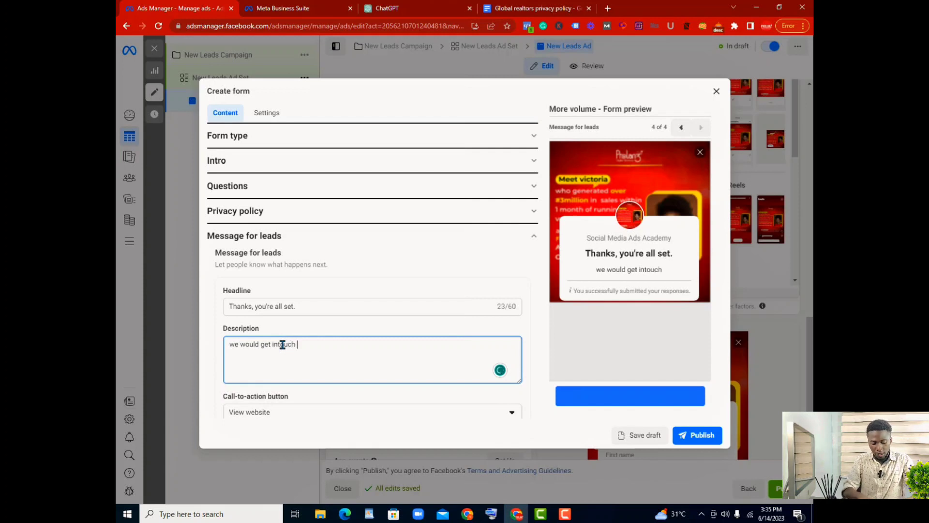
text(with yo)
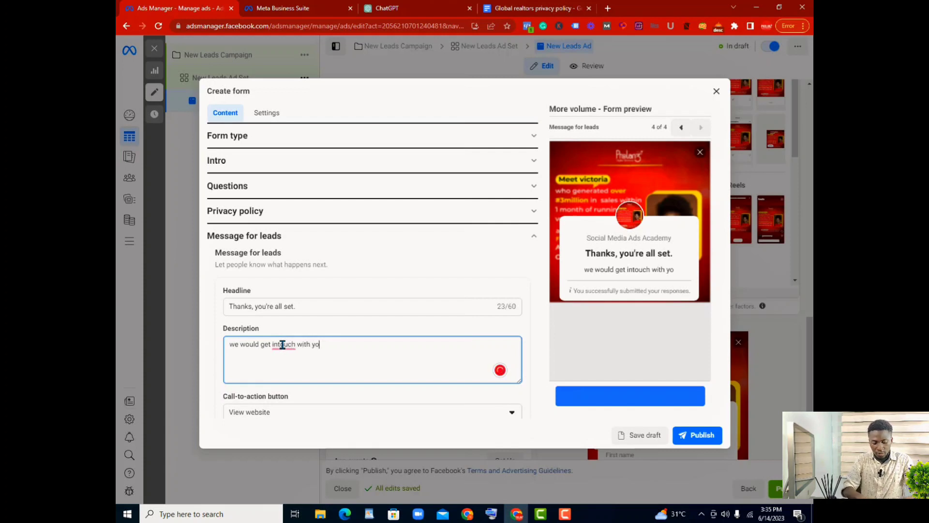
text(u in the nxt 12)
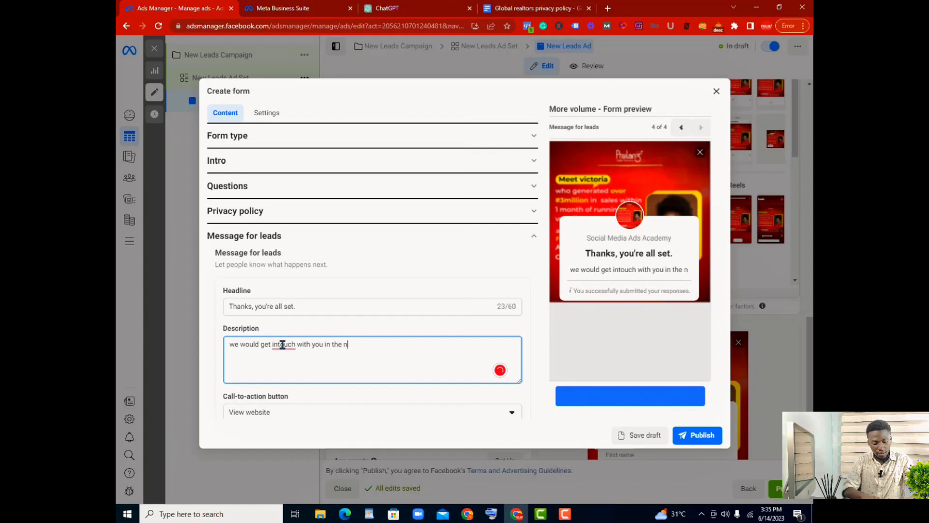
text(rs,)
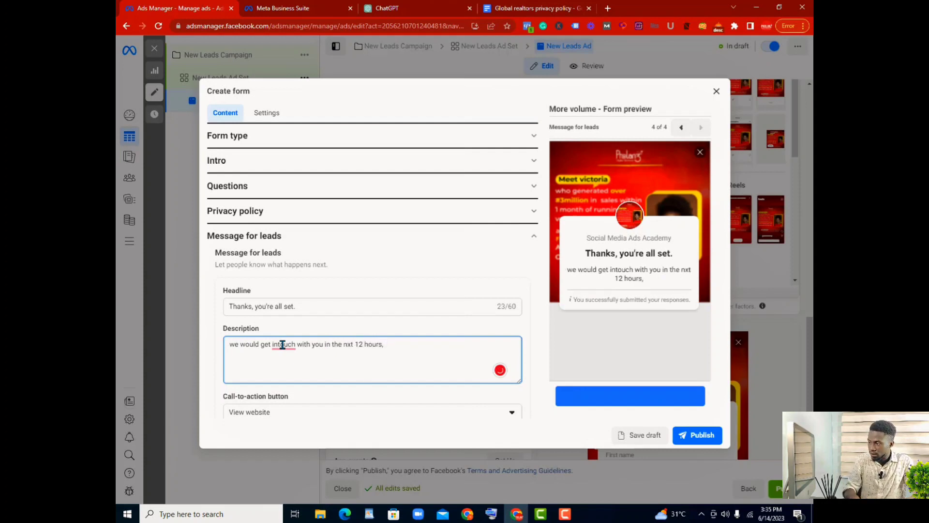
text( plea)
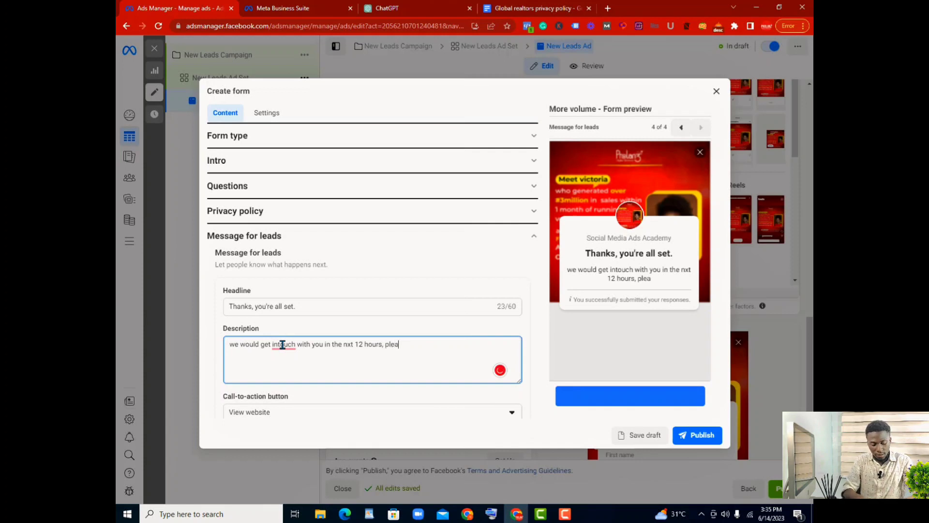
text(se expe)
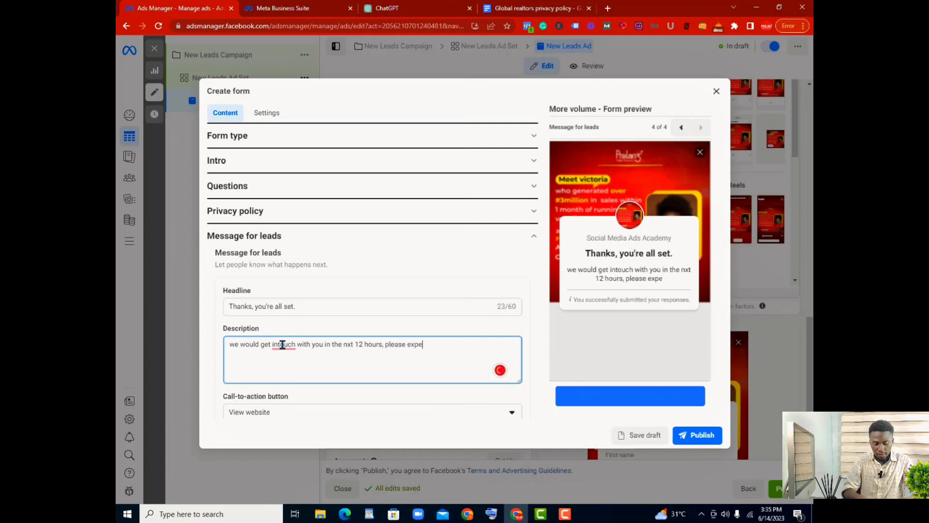
text(ct our call)
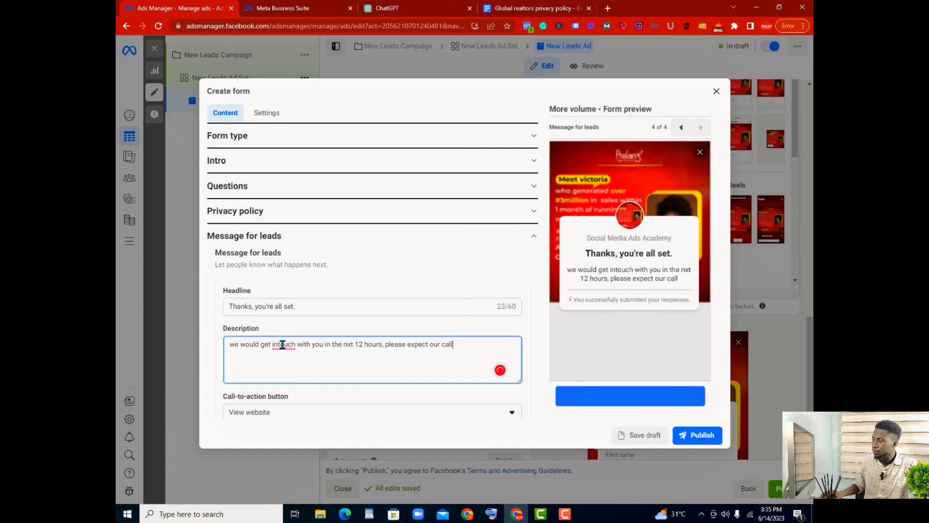
Step: Correct "intouch" to "in touch" in the lead message description using the suggested spelling
right_click(282, 344)
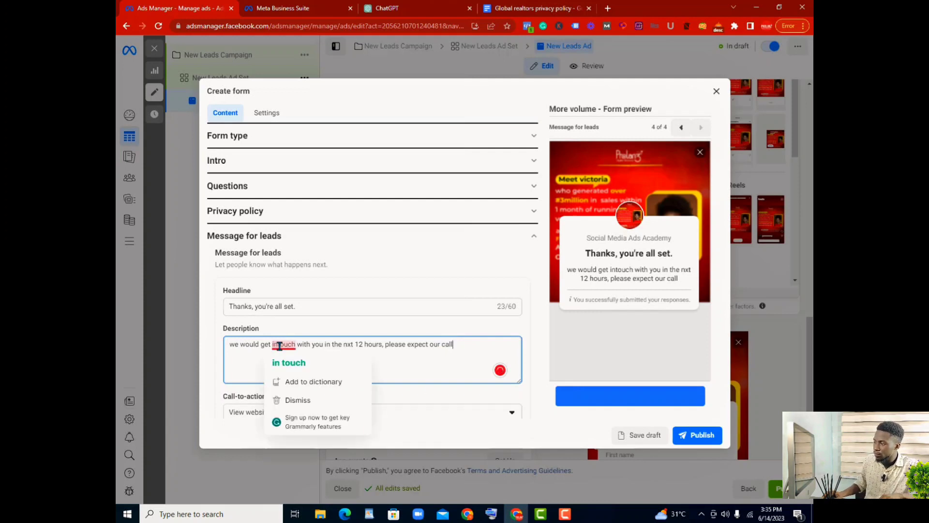
click(293, 360)
click(370, 370)
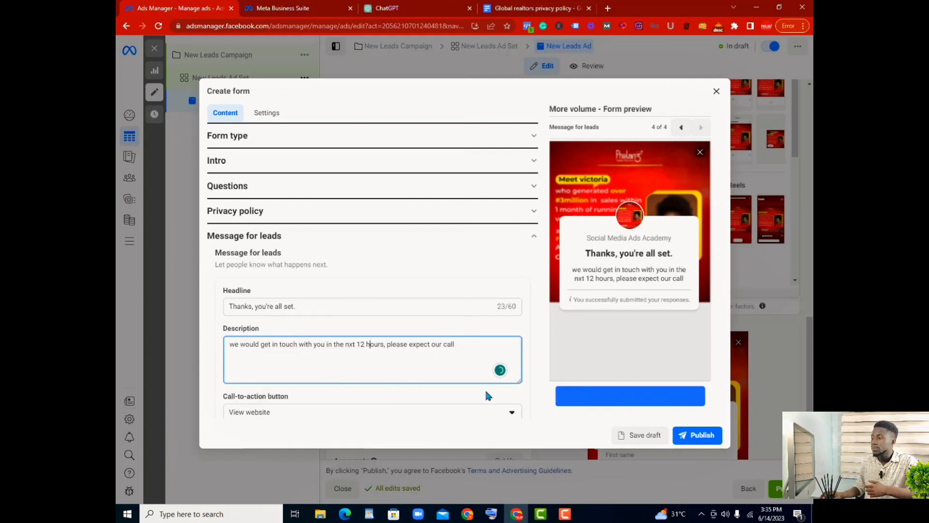
Step: Open Google Sites at sites.google.com in a new browser tab
scroll(460, 368, down, 2)
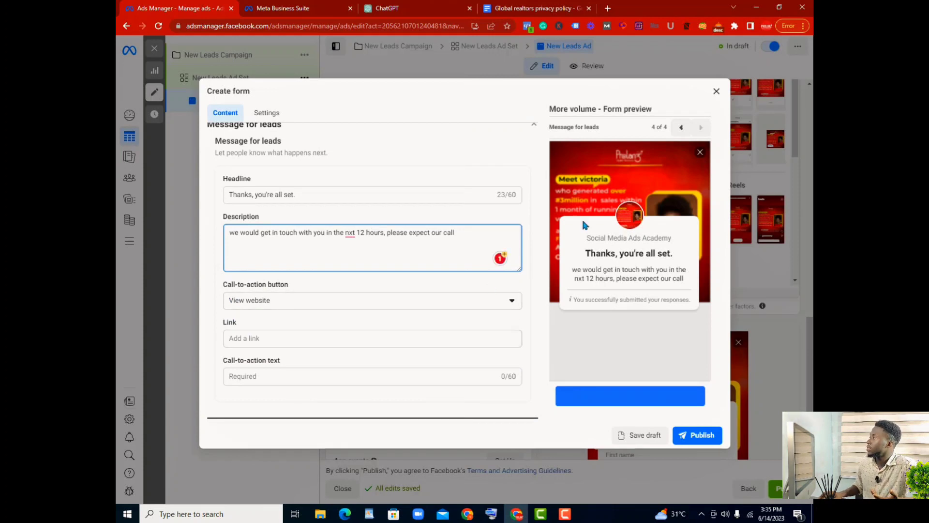
click(608, 8)
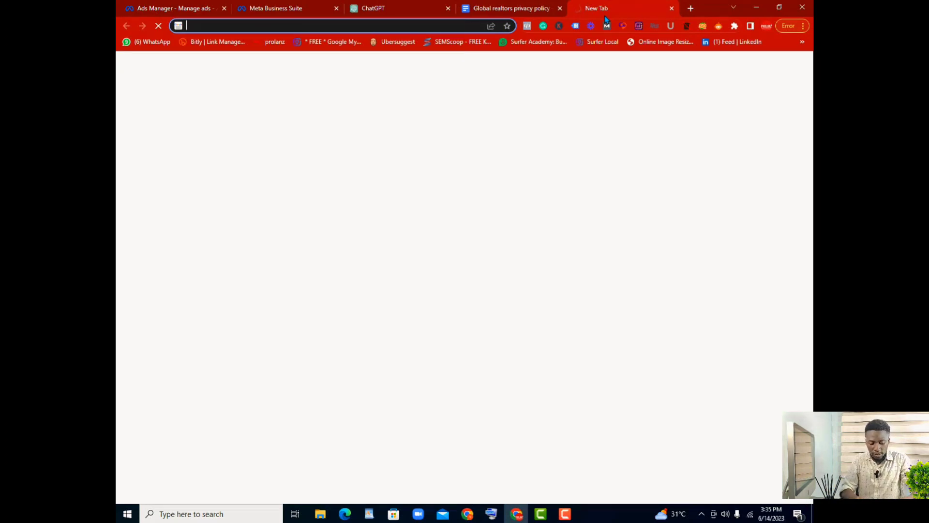
text(sites.google.com)
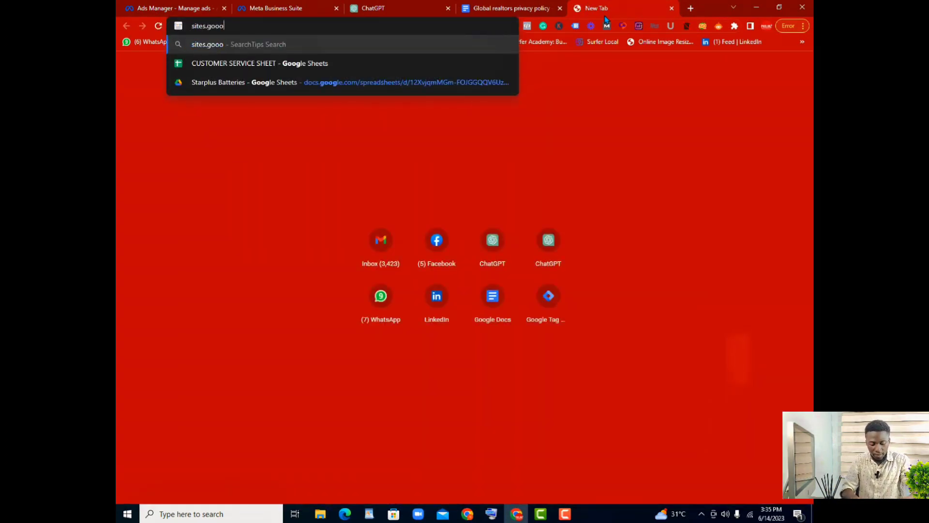
key(Return)
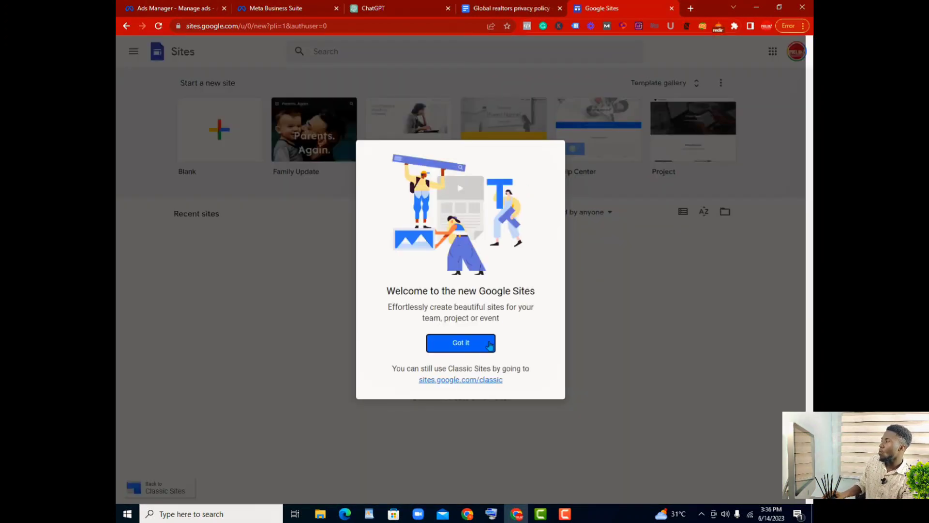
Step: Dismiss the Google Sites welcome message, create a site from the Help Center template, and close its introductory tour
click(488, 343)
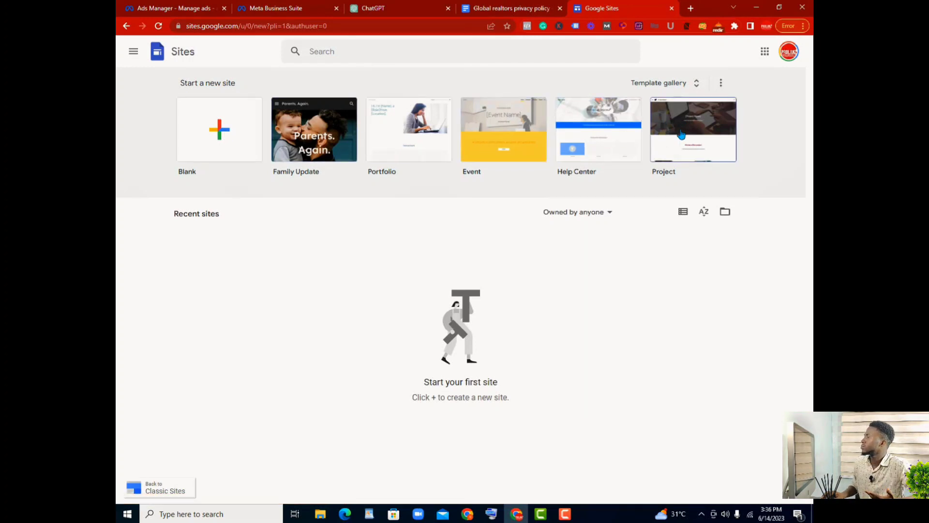
click(586, 122)
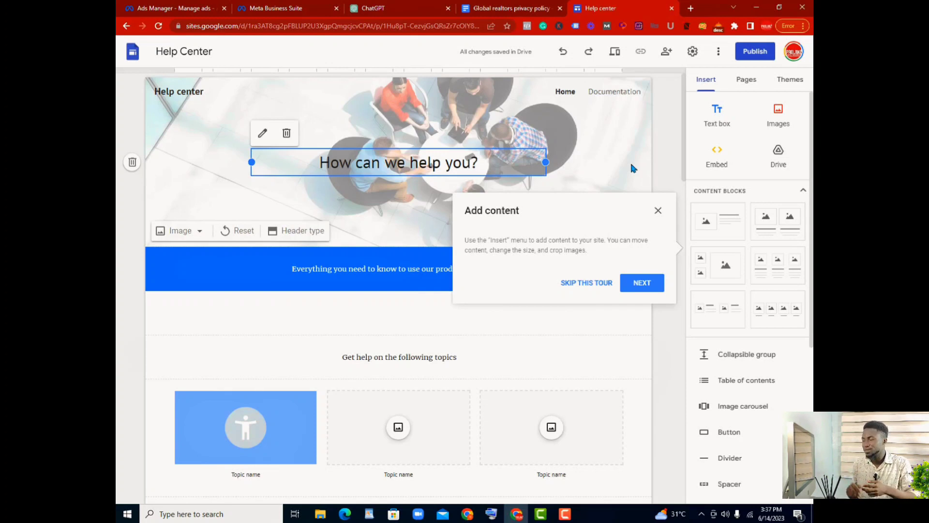
click(659, 210)
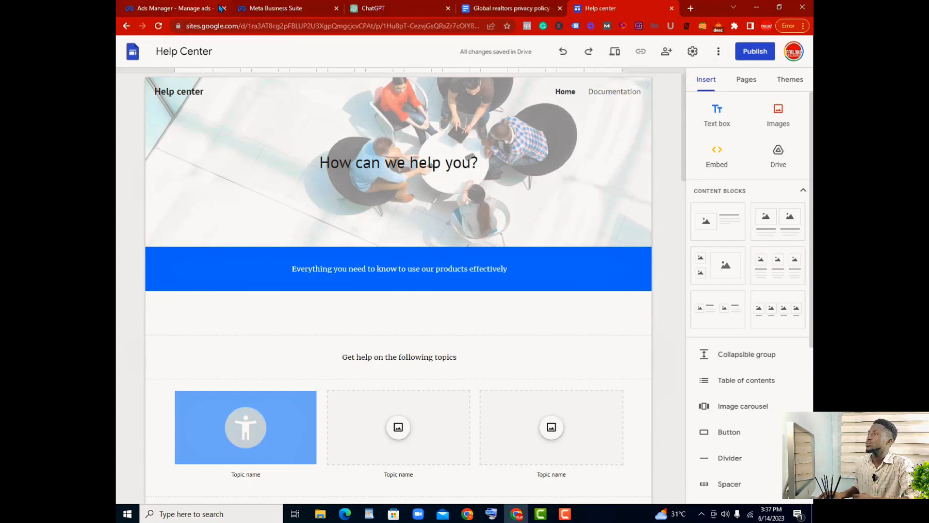
Step: Return to the lead form in Ads Manager and correct "nxt" to "next" in the message description using the suggested spelling
click(205, 10)
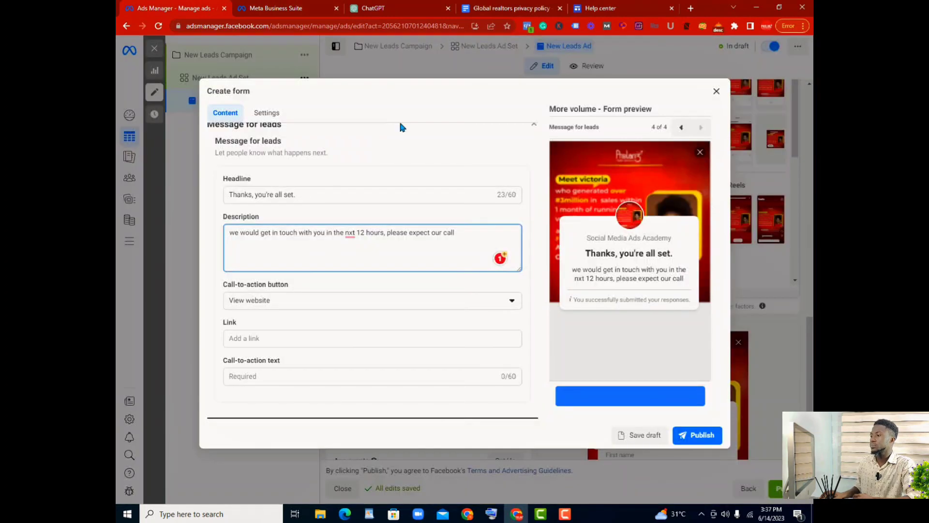
click(296, 334)
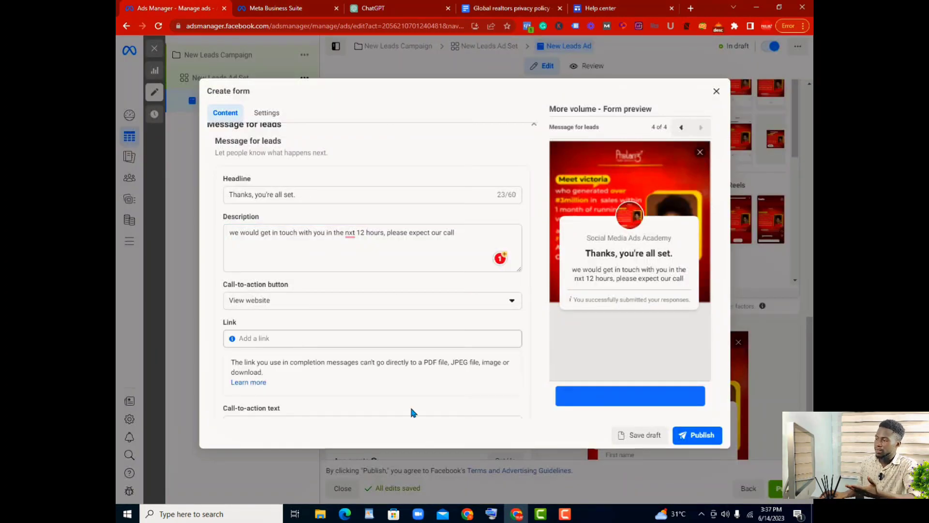
scroll(417, 366, down, 1)
click(478, 372)
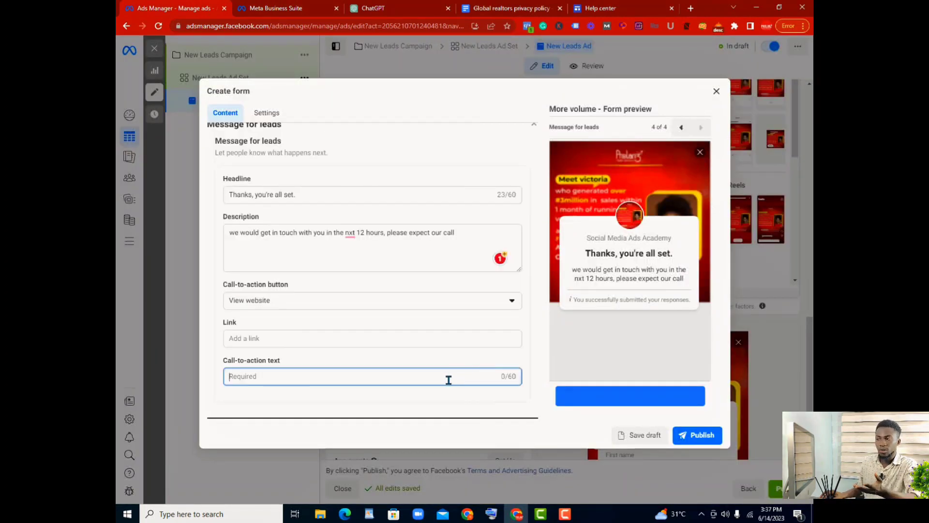
click(349, 233)
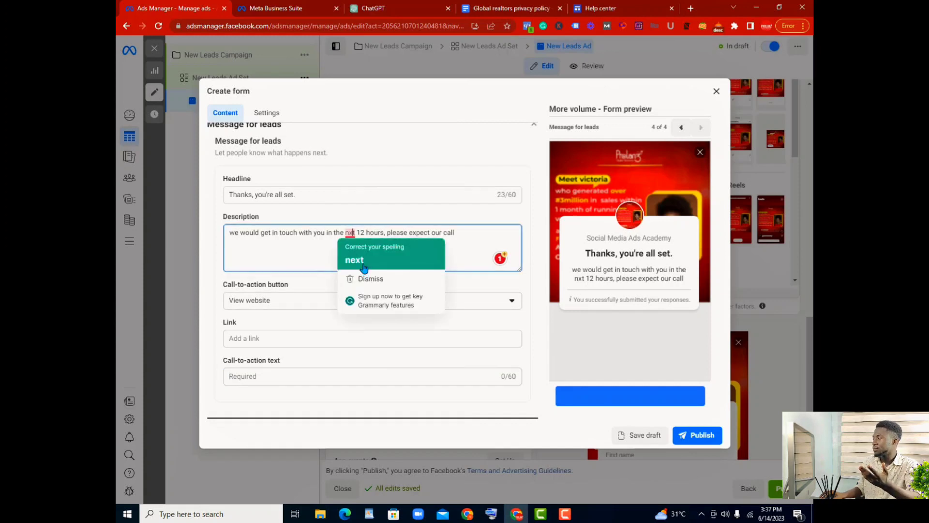
click(364, 260)
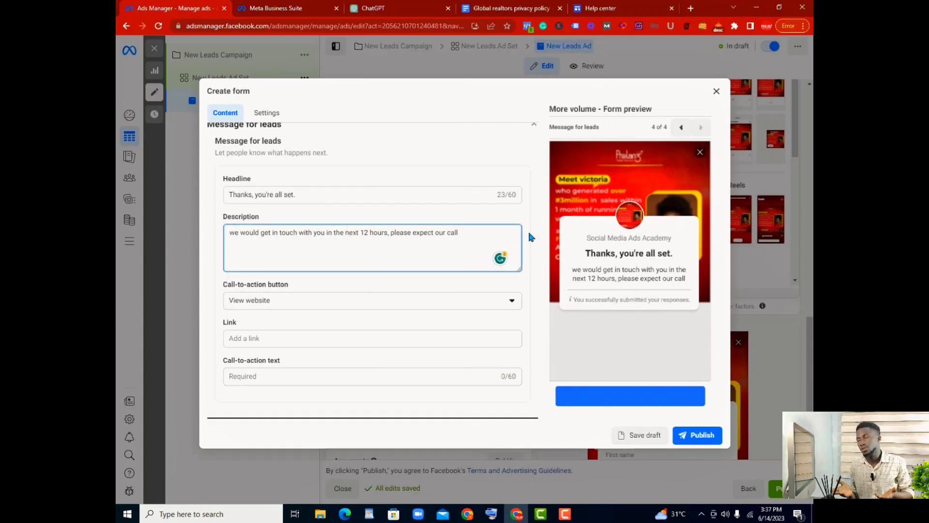